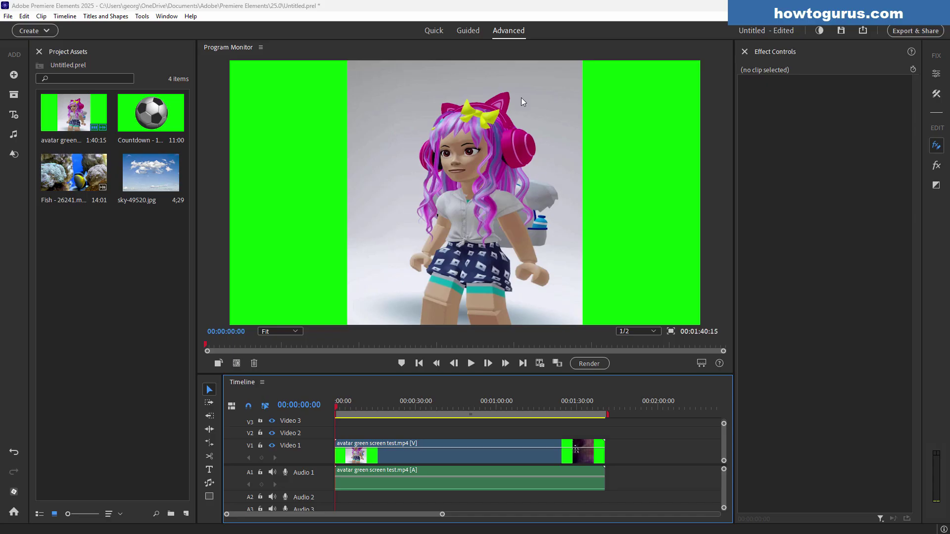
# Preview part of the avatar green screen clip, then return the playhead to the start of the timeline
pyautogui.click(389, 407)
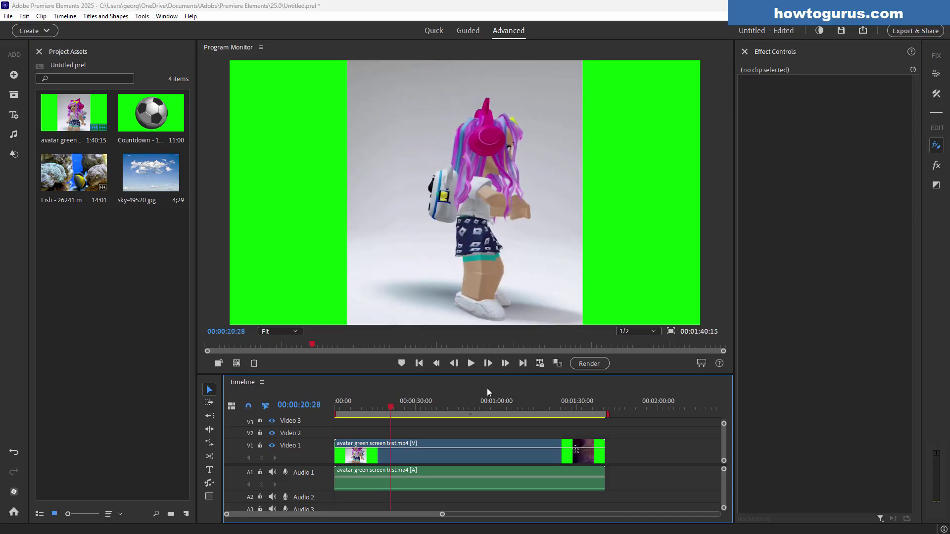
pyautogui.click(475, 363)
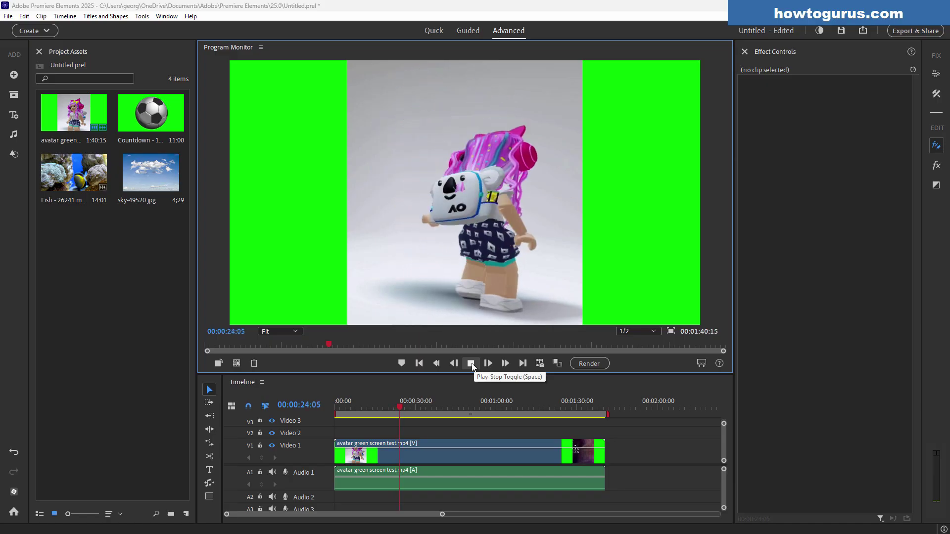
pyautogui.moveTo(403, 405); pyautogui.dragTo(327, 405)
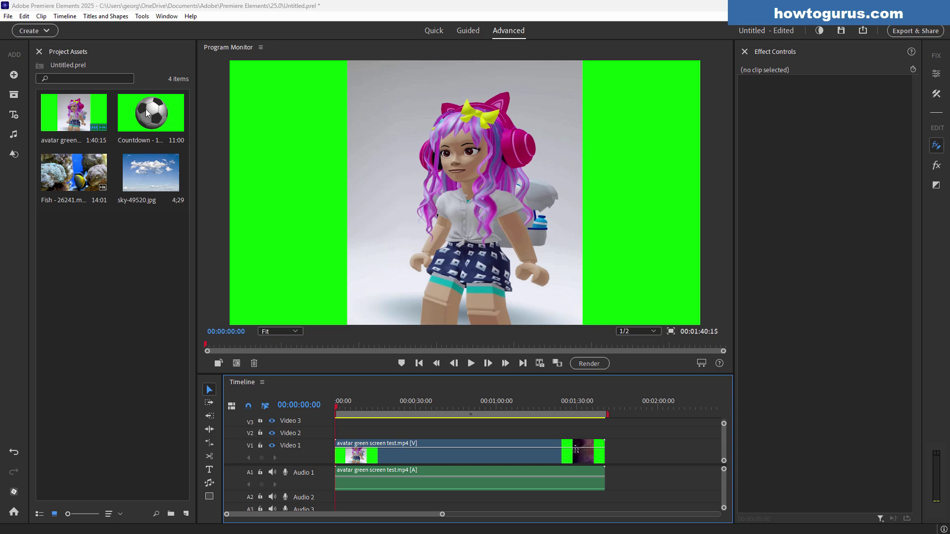
# Place the Countdown soccer ball clip on Video 1, after a gap behind the avatar clip, and move the playhead onto it
pyautogui.moveTo(148, 114); pyautogui.dragTo(637, 453)
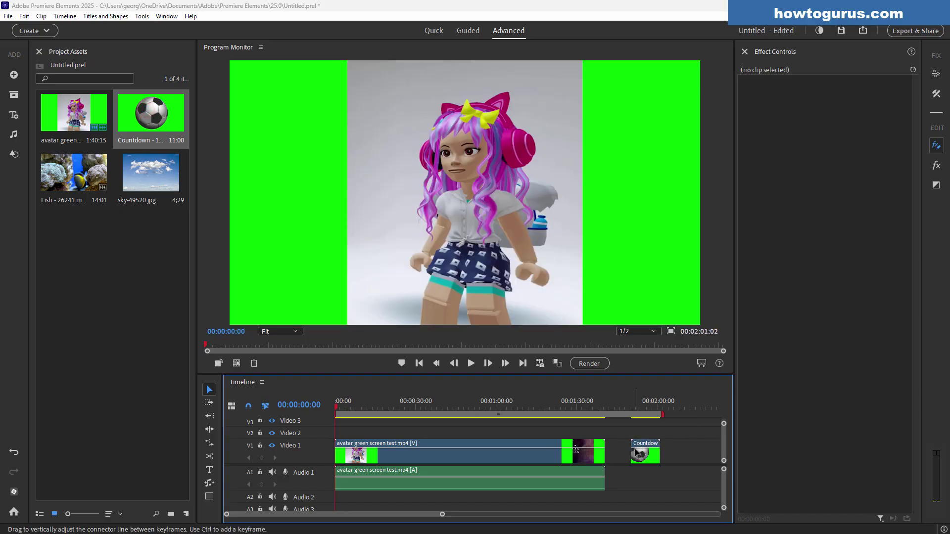
pyautogui.click(644, 405)
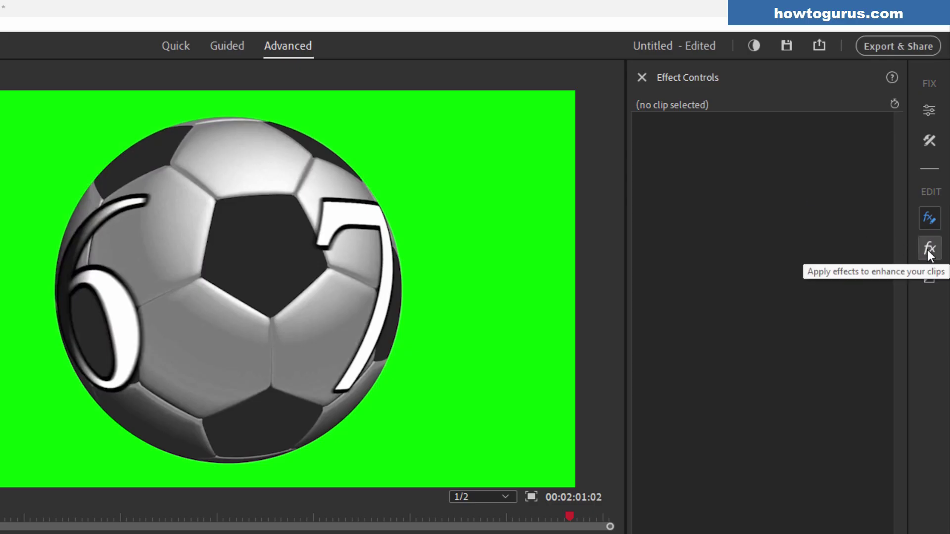
# Apply the Green Screen Key effect from the Keying video effects to the Countdown clip
pyautogui.click(928, 252)
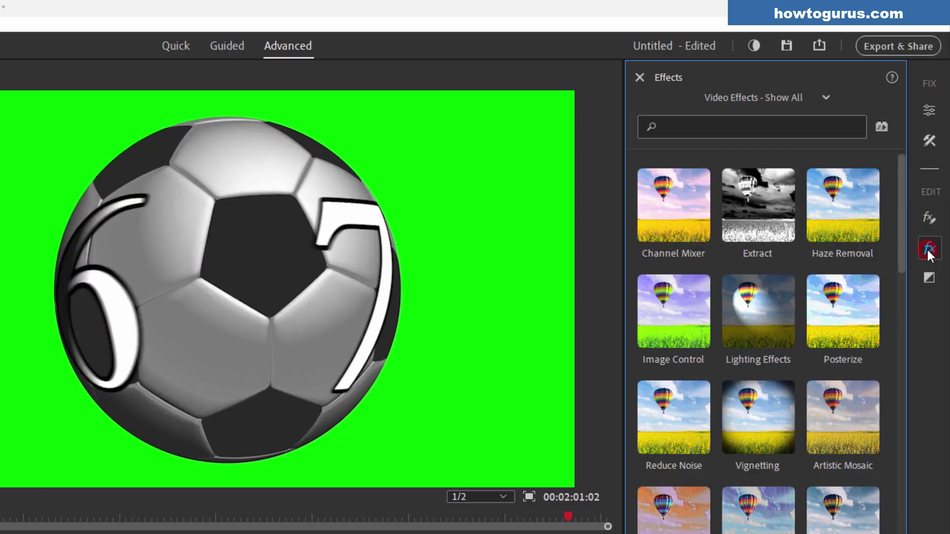
pyautogui.click(824, 97)
pyautogui.moveTo(770, 126)
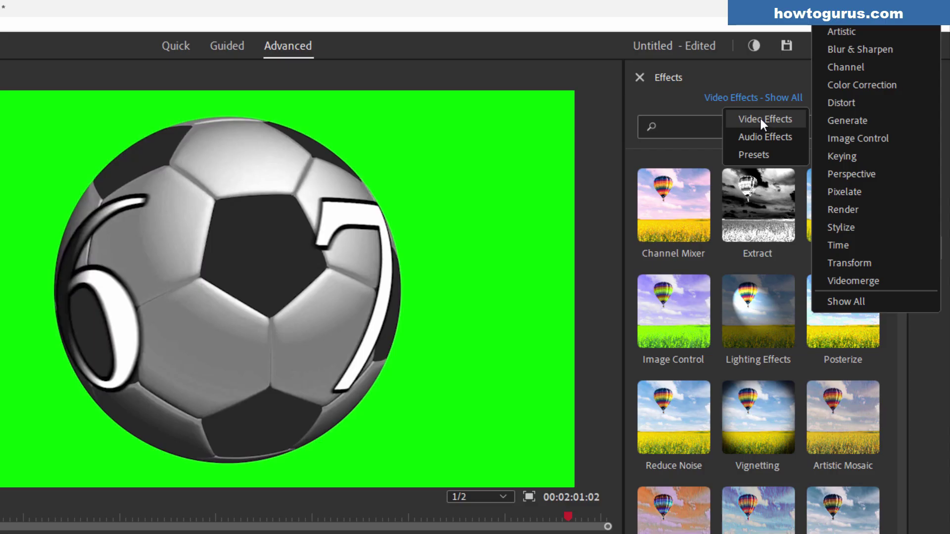
pyautogui.click(851, 152)
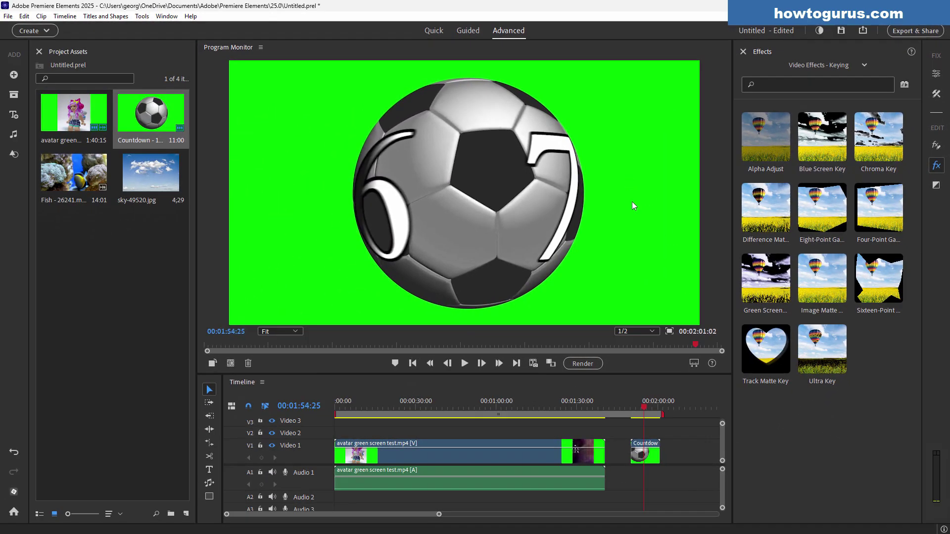
pyautogui.click(762, 275)
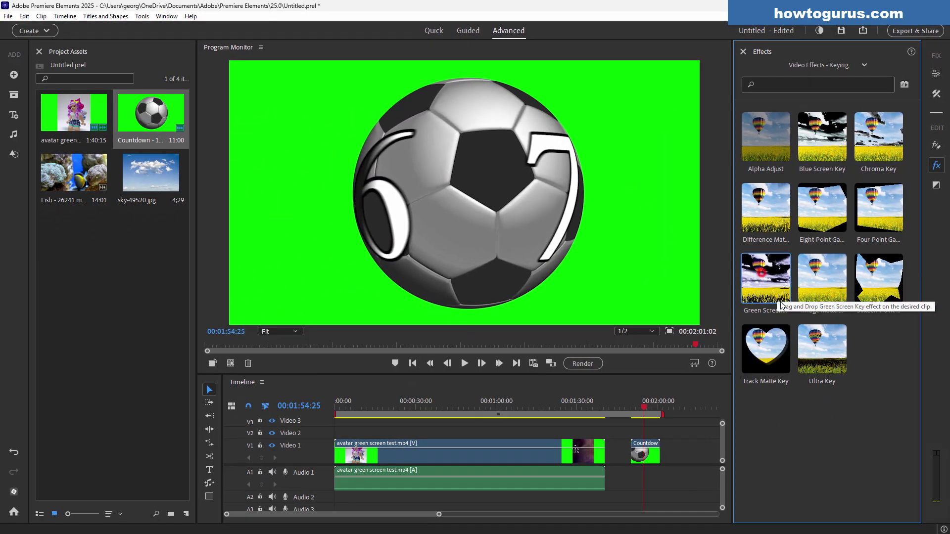
pyautogui.moveTo(602, 365); pyautogui.dragTo(640, 452)
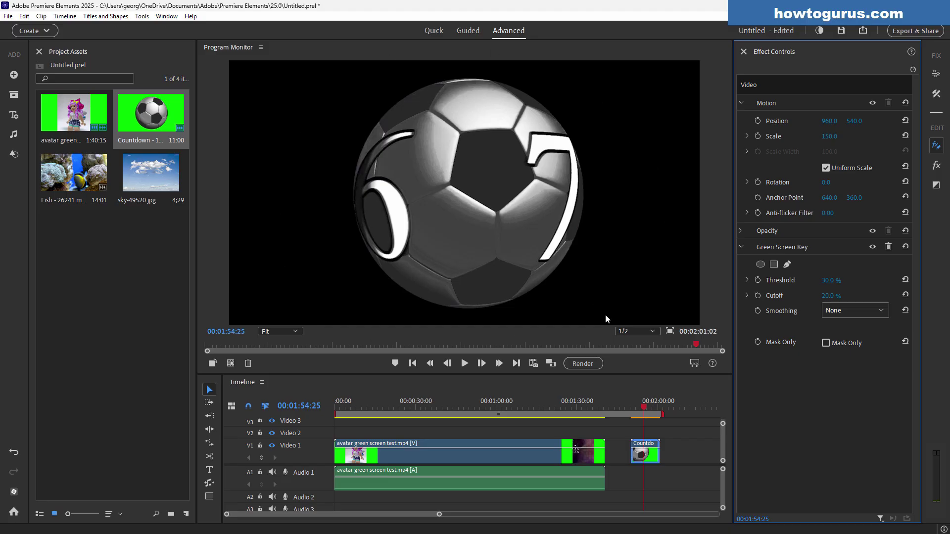
# Play back the keyed Countdown clip from about 00:01:52 to check the background removal
pyautogui.moveTo(643, 409); pyautogui.dragTo(636, 409)
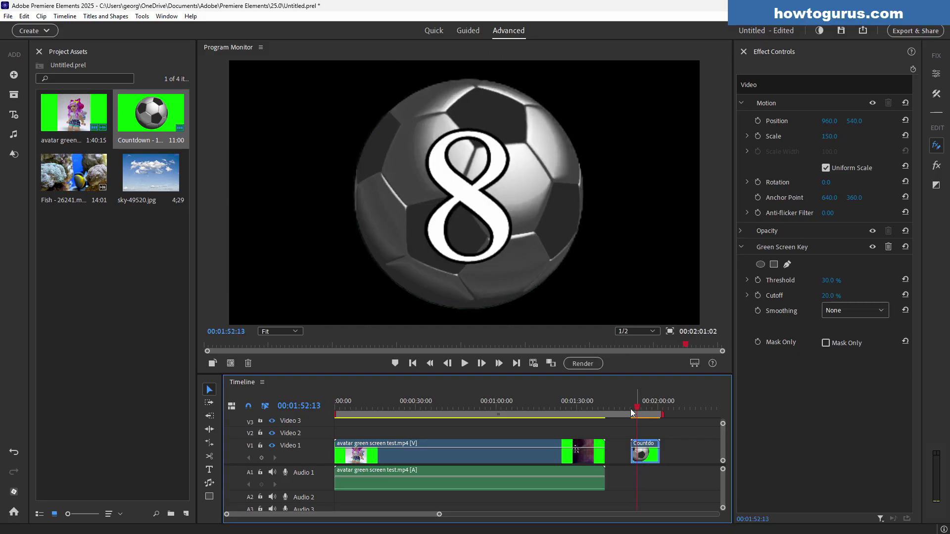
pyautogui.click(464, 363)
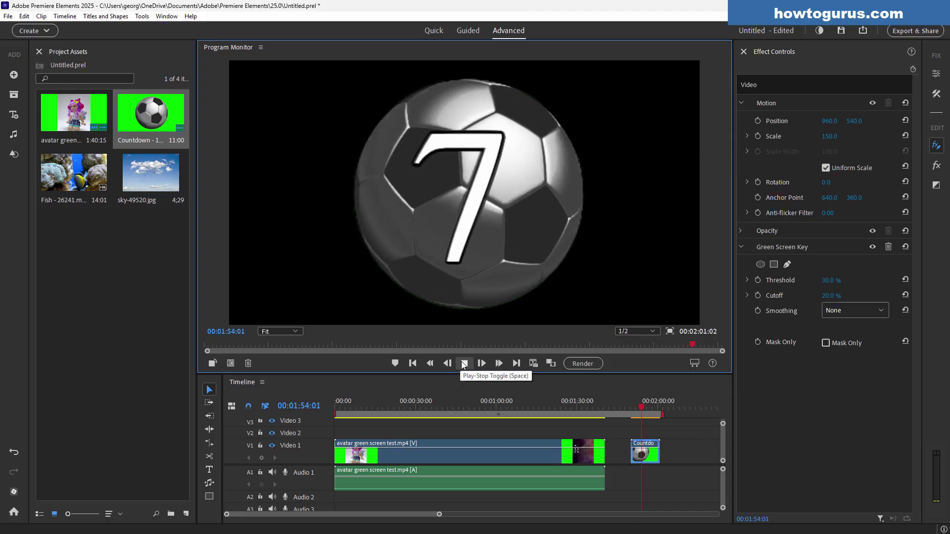
pyautogui.click(464, 364)
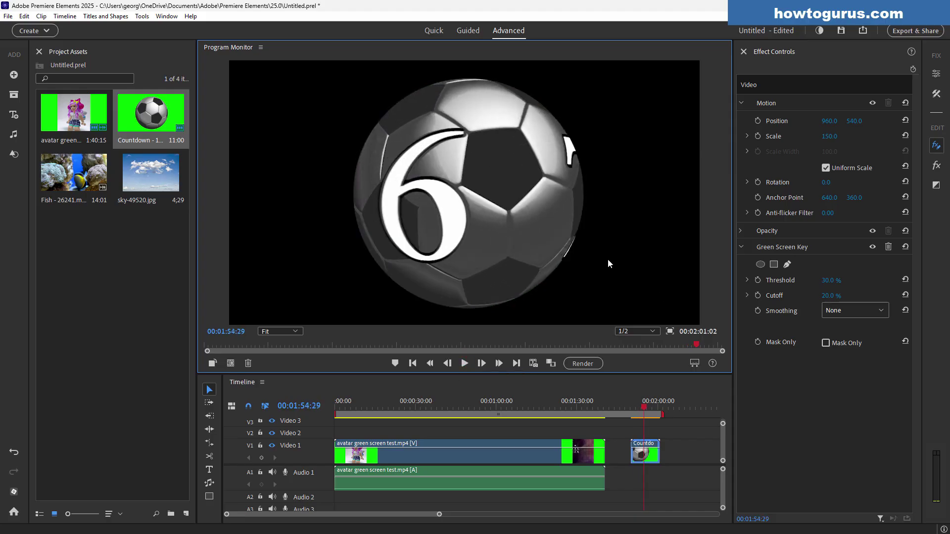
# Stack the Countdown clip on Video 2 over sky-49520.jpg on Video 1, and set its Green Screen Key Cutoff to 30%
pyautogui.moveTo(170, 190); pyautogui.dragTo(623, 408)
pyautogui.moveTo(622, 409); pyautogui.dragTo(625, 409)
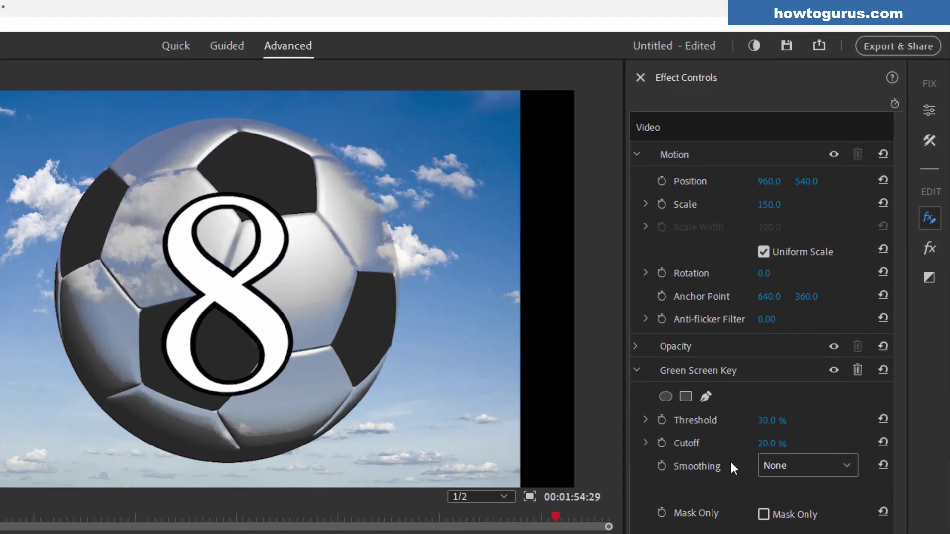
pyautogui.click(766, 444)
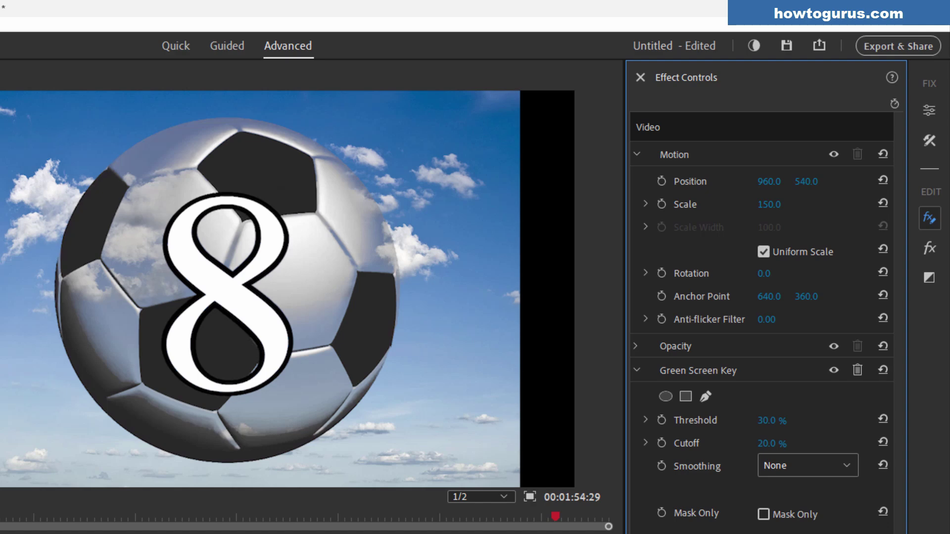
pyautogui.moveTo(766, 444)
pyautogui.mouseDown()
pyautogui.moveTo(755, 444)
pyautogui.moveTo(777, 444)
pyautogui.moveTo(758, 444)
pyautogui.moveTo(774, 444)
pyautogui.moveTo(765, 447)
pyautogui.mouseUp()
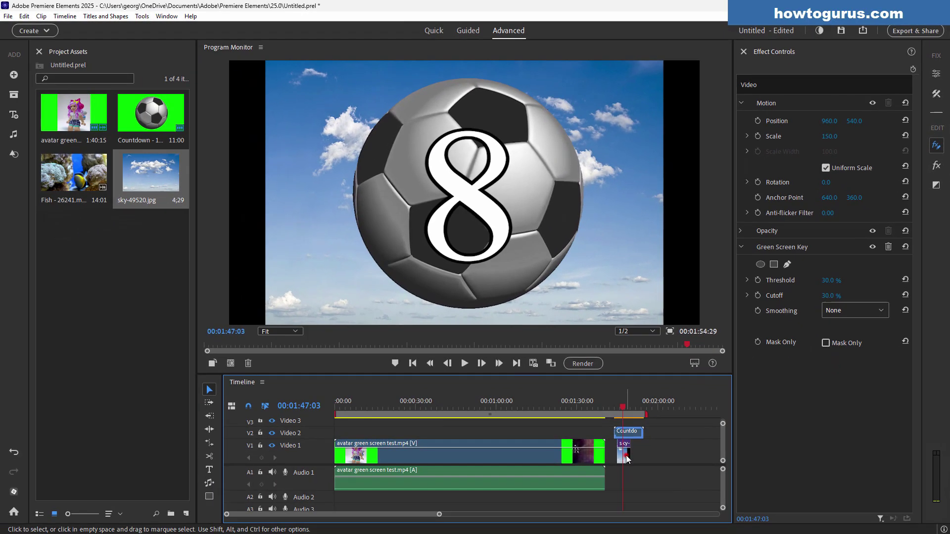
# Enlarge the sky image under the Countdown clip to a scale of 76.1 so it fills the frame width
pyautogui.click(624, 454)
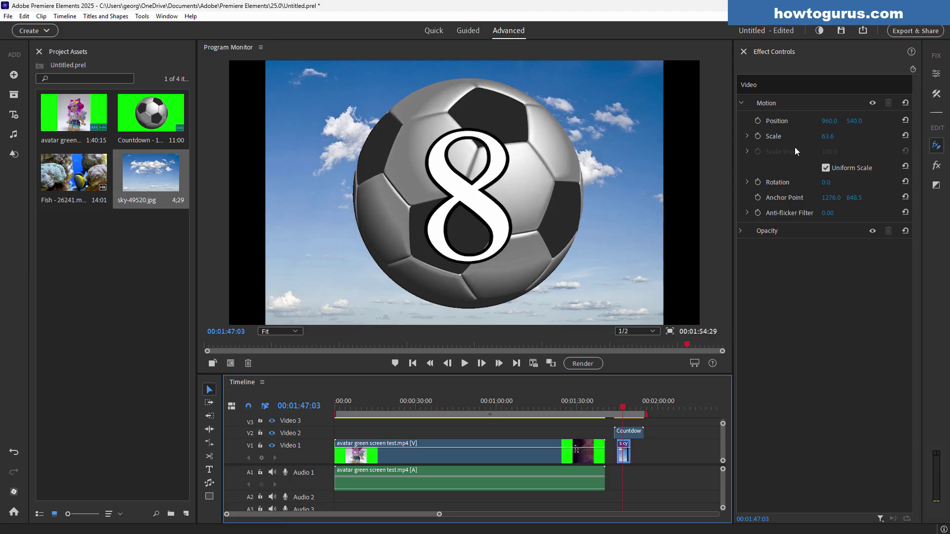
pyautogui.click(772, 136)
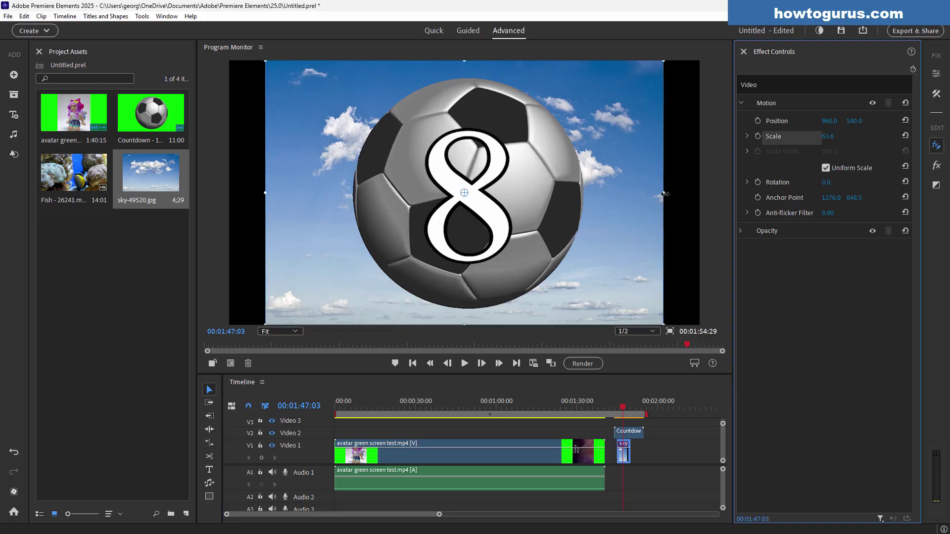
pyautogui.click(665, 194)
pyautogui.moveTo(664, 193); pyautogui.dragTo(704, 191)
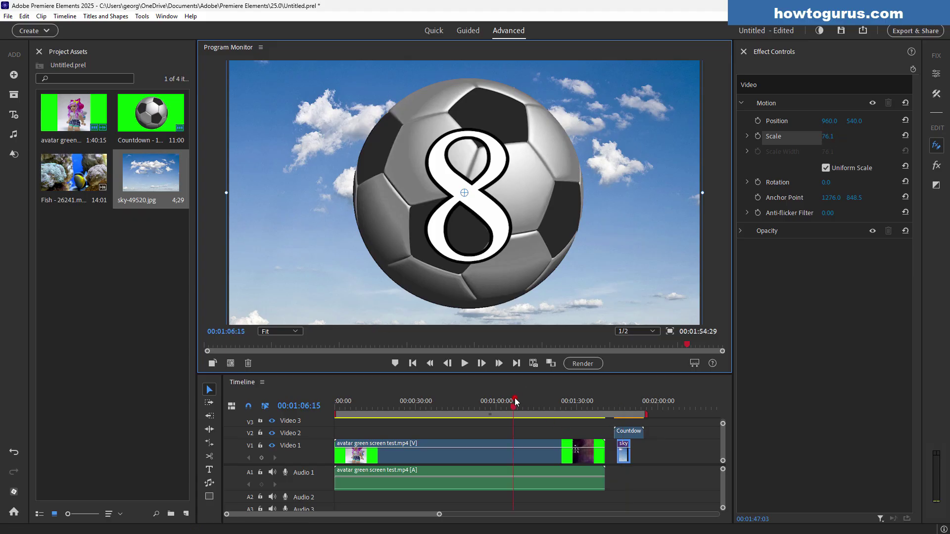
# Move the avatar clip up to Video 2 and extend the sky image on Video 1 beneath both the avatar and Countdown clips
pyautogui.click(514, 401)
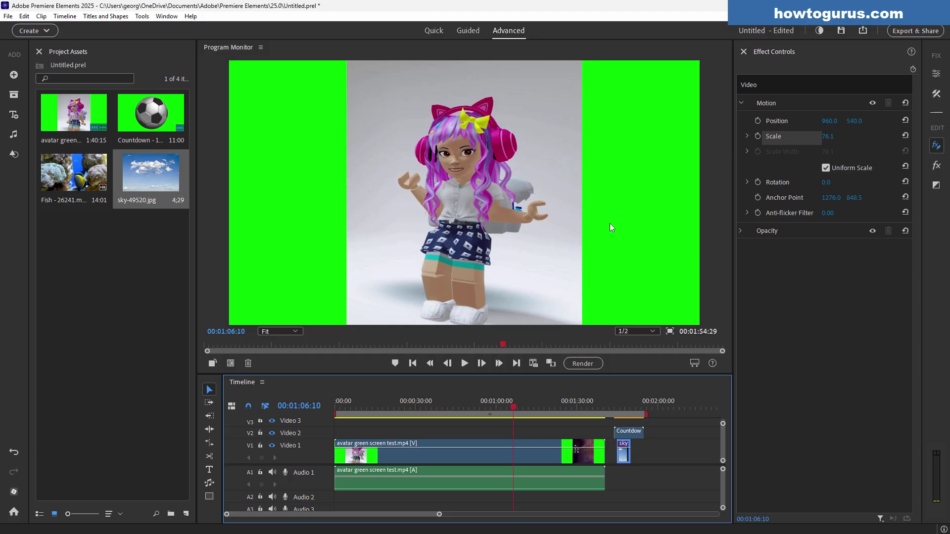
pyautogui.moveTo(507, 447); pyautogui.dragTo(464, 432)
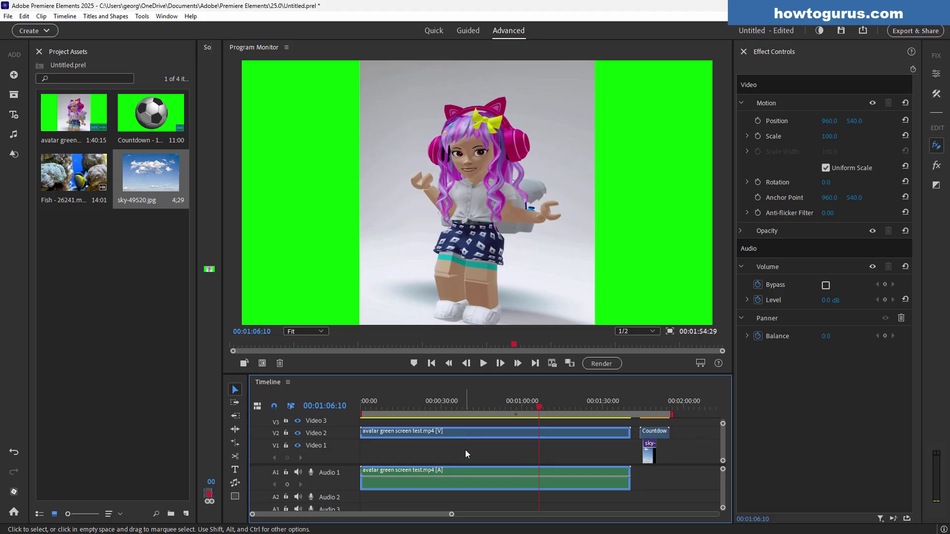
pyautogui.moveTo(641, 456); pyautogui.dragTo(354, 456)
pyautogui.moveTo(656, 455); pyautogui.dragTo(668, 455)
pyautogui.click(640, 234)
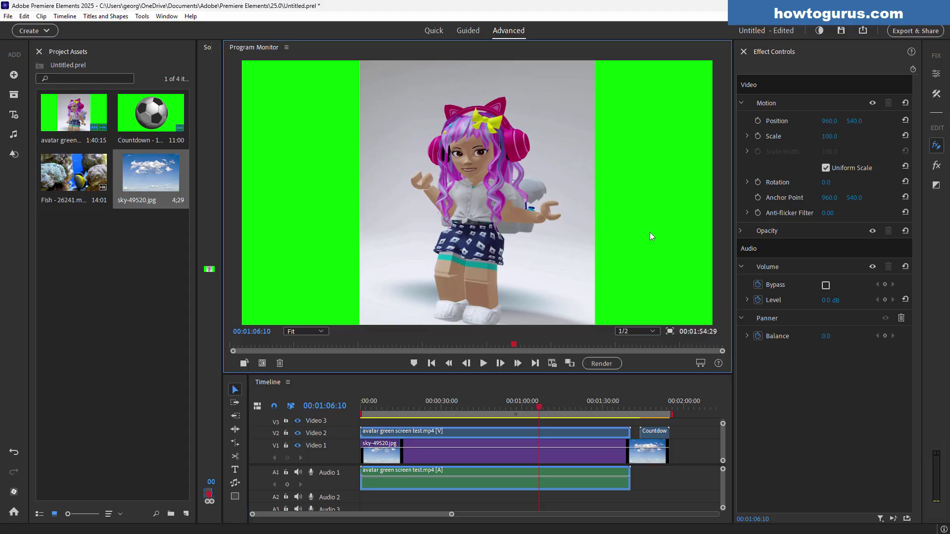
# Apply the Green Screen Key effect from the Keying video effects to the avatar clip on Video 2
pyautogui.click(938, 168)
pyautogui.click(819, 65)
pyautogui.moveTo(839, 81)
pyautogui.click(878, 104)
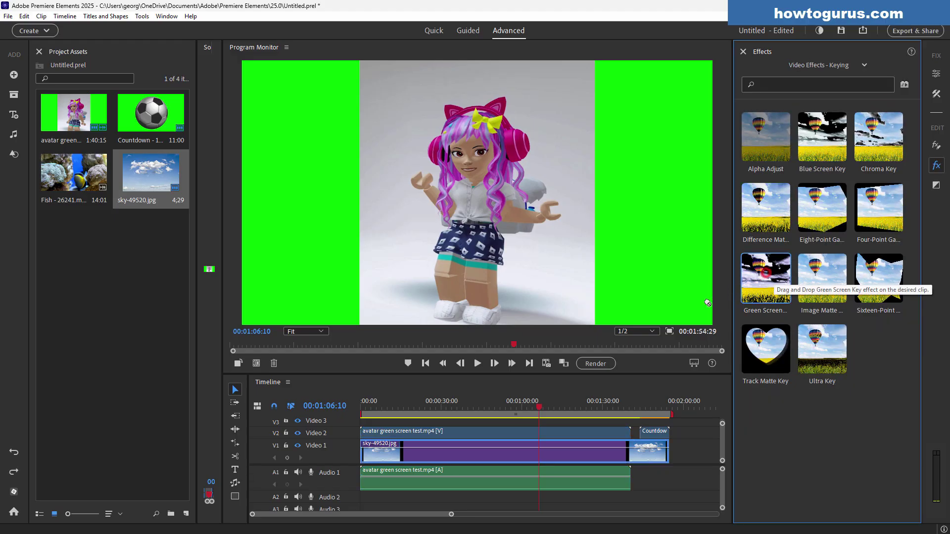
pyautogui.moveTo(767, 277); pyautogui.dragTo(505, 430)
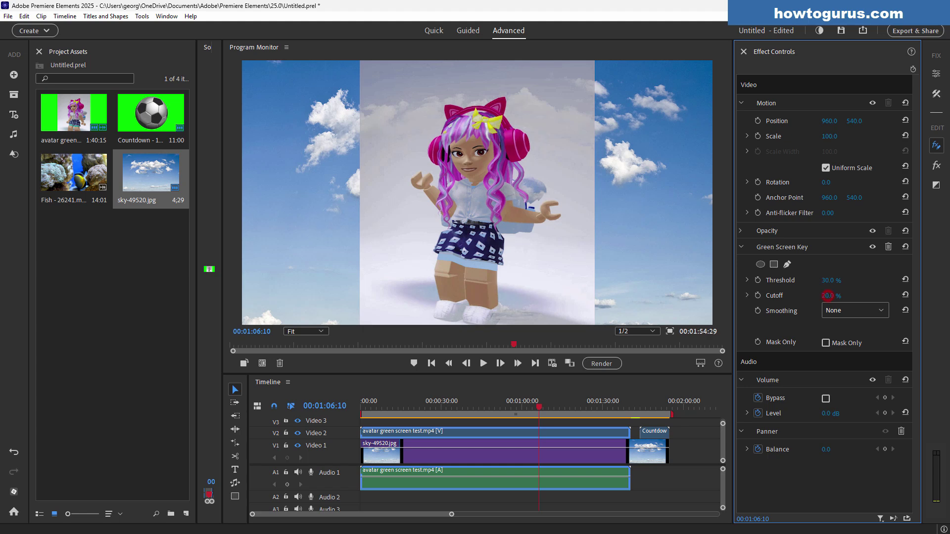
# Set the avatar clip's Green Screen Key Cutoff to 29% and check the result at about 00:00:58
pyautogui.click(826, 295)
pyautogui.write('32')
pyautogui.press('Return')
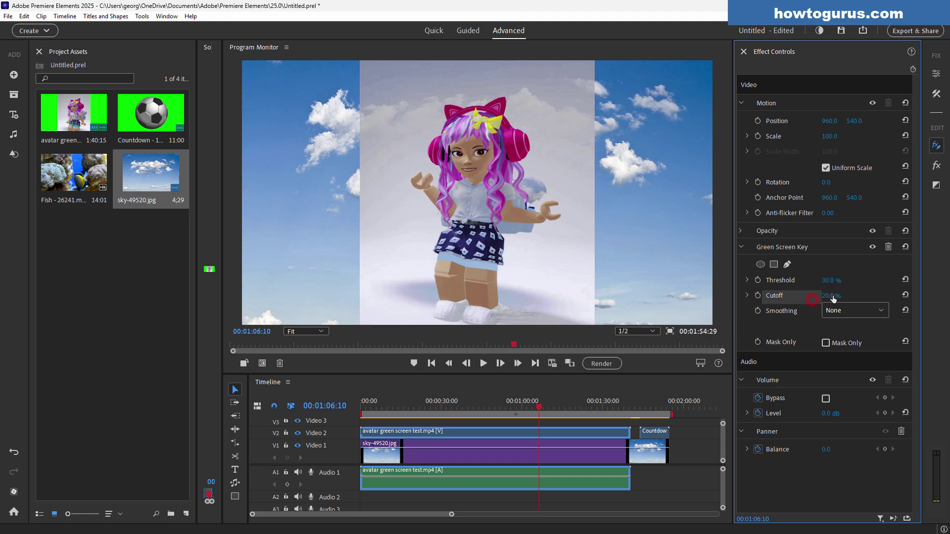
pyautogui.moveTo(828, 296); pyautogui.dragTo(825, 296)
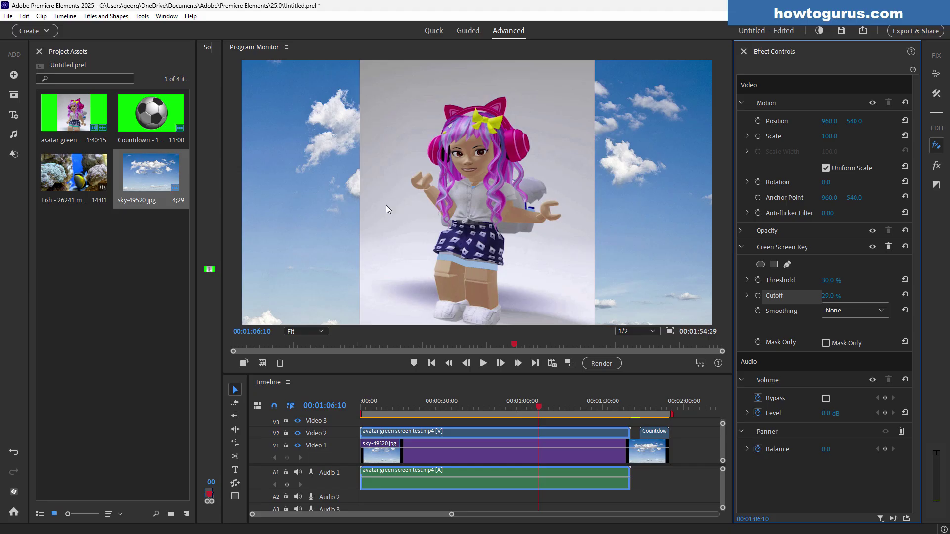
pyautogui.moveTo(539, 407); pyautogui.dragTo(518, 406)
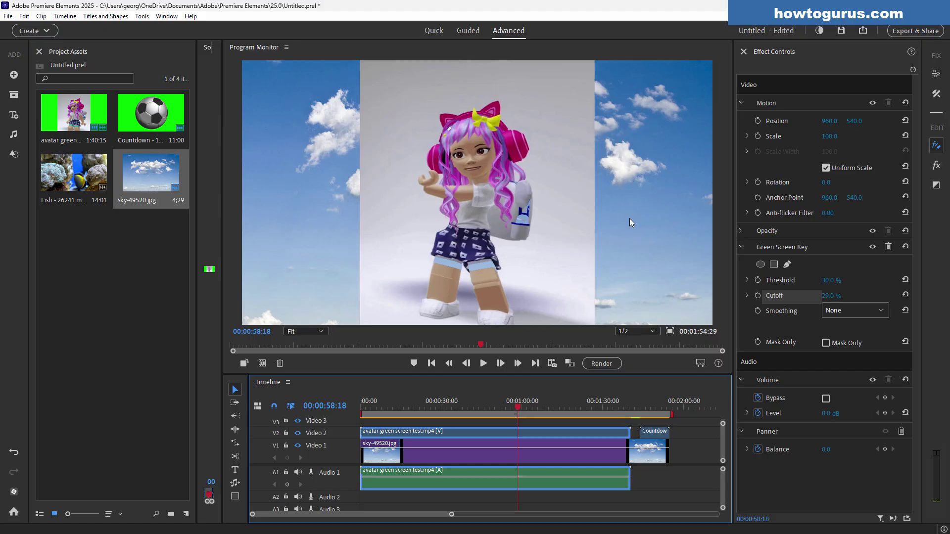
# Add the Fish clip to Video 1 beyond the Countdown clip and move the playhead to 00:02:15:26 within it
pyautogui.moveTo(443, 514); pyautogui.dragTo(473, 521)
pyautogui.click(74, 173)
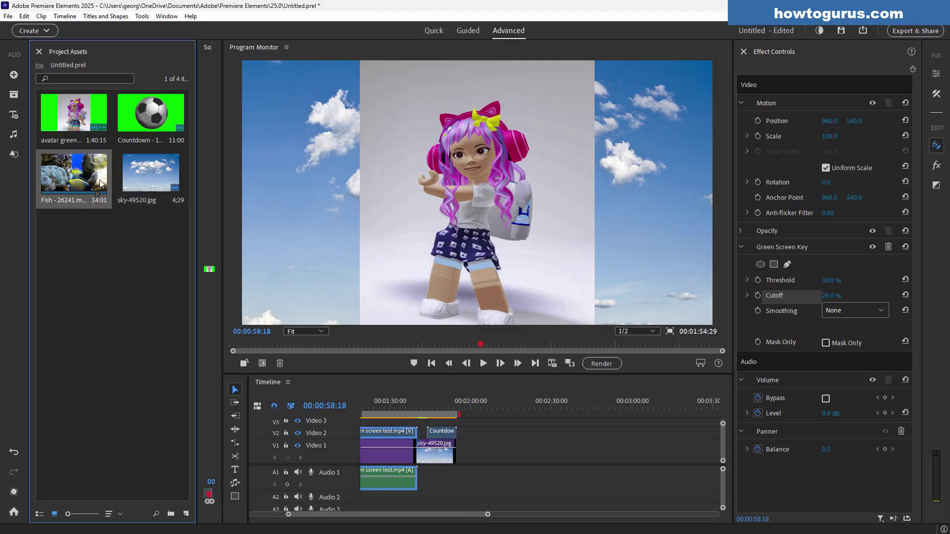
pyautogui.moveTo(460, 414); pyautogui.dragTo(493, 448)
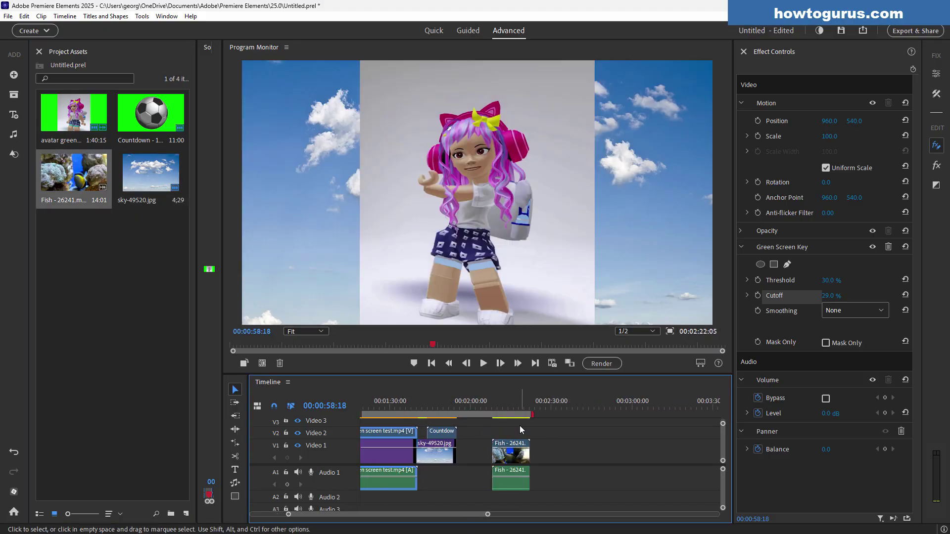
pyautogui.click(509, 414)
pyautogui.moveTo(513, 415)
pyautogui.mouseDown()
pyautogui.moveTo(529, 416)
pyautogui.moveTo(514, 416)
pyautogui.mouseUp()
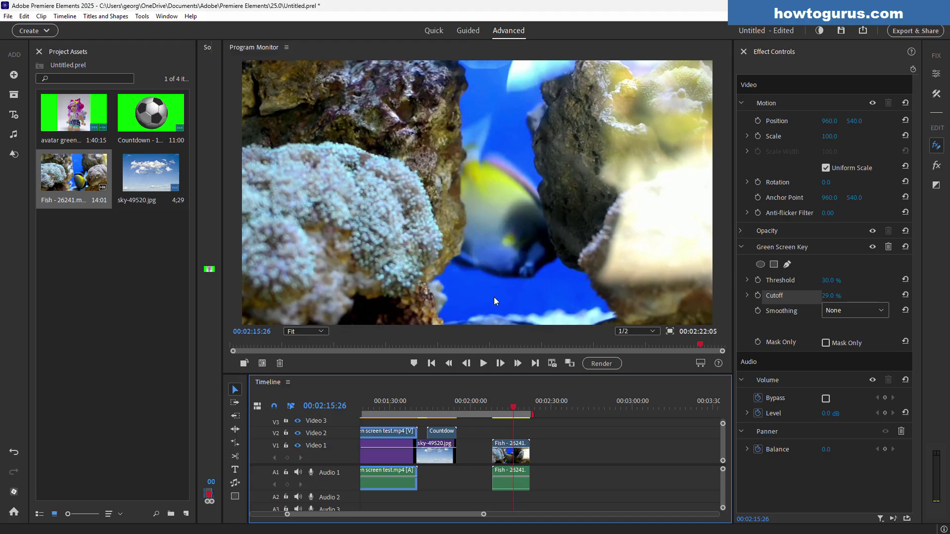
# Apply the Chroma Key effect from the Keying video effects to the Fish clip
pyautogui.click(937, 165)
pyautogui.click(868, 67)
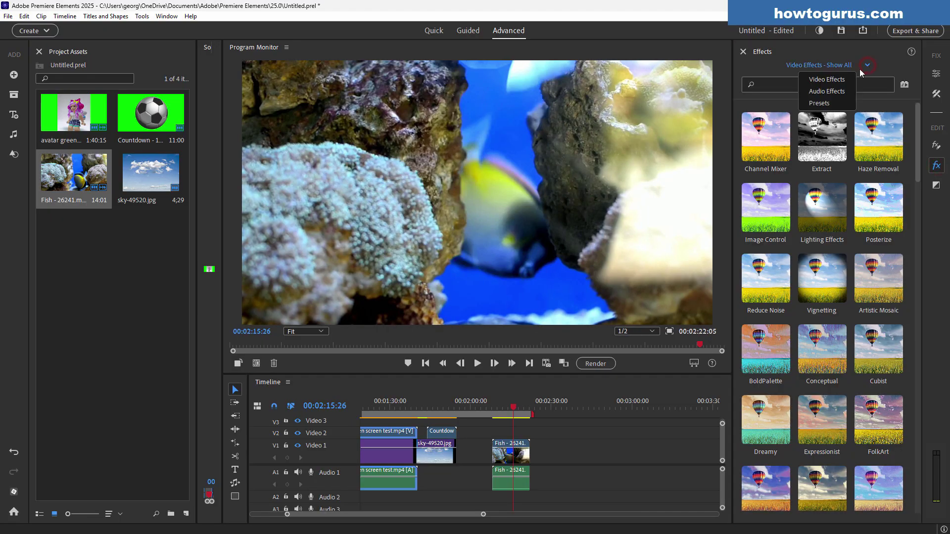
pyautogui.moveTo(836, 83)
pyautogui.click(880, 104)
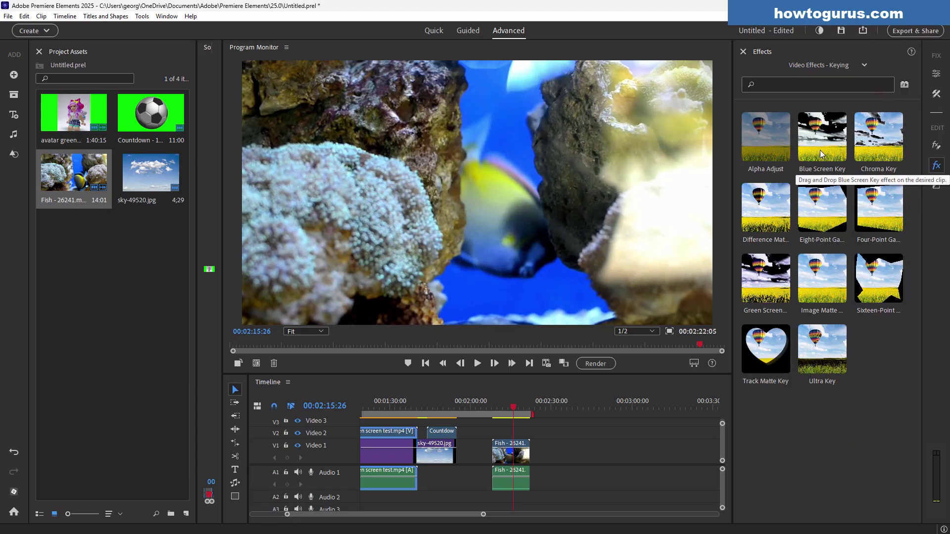
pyautogui.click(878, 147)
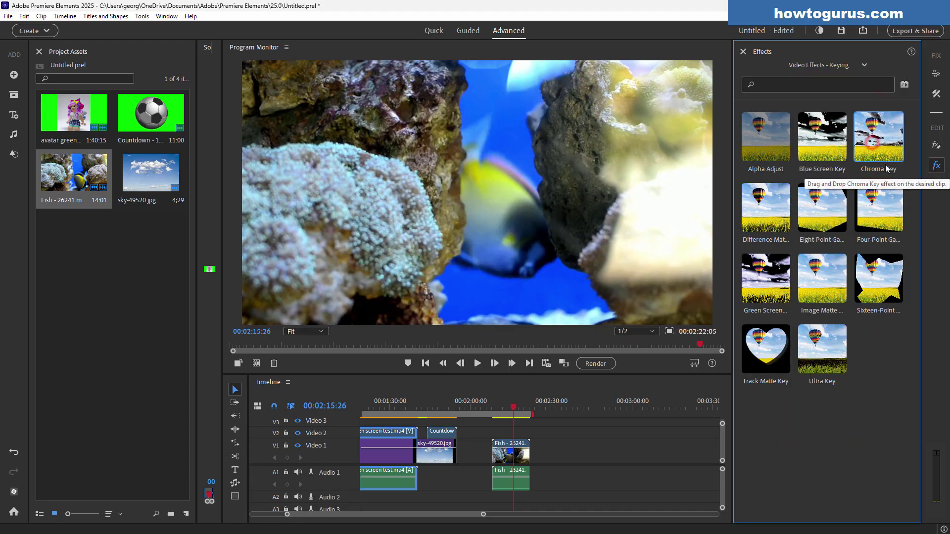
pyautogui.moveTo(877, 147); pyautogui.dragTo(520, 453)
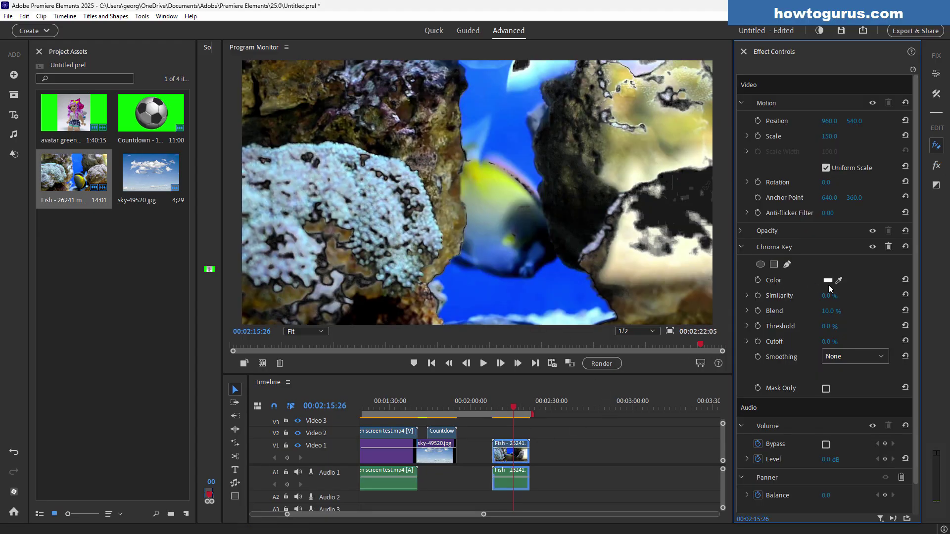
# Sample the blue water behind the fish as the Chroma Key Color, 035AFF, and apply it
pyautogui.click(829, 280)
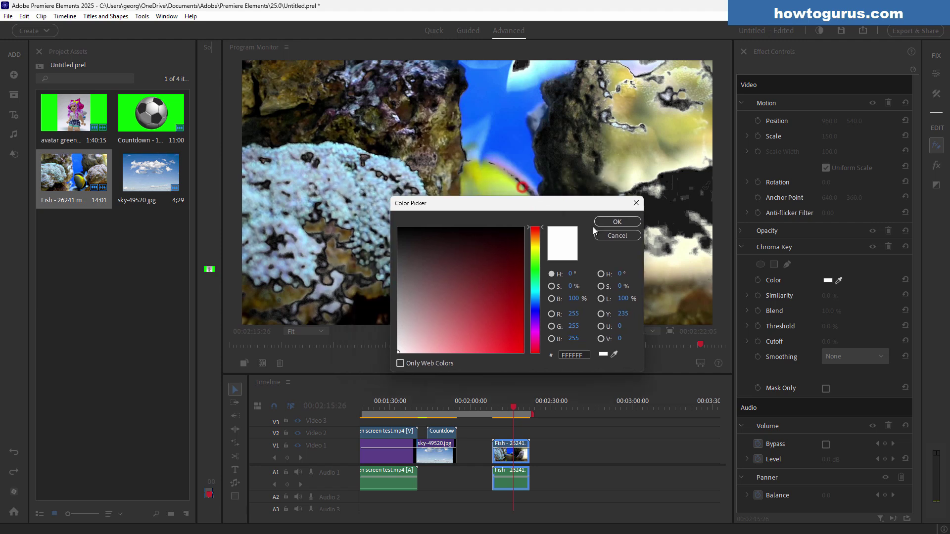
pyautogui.click(615, 355)
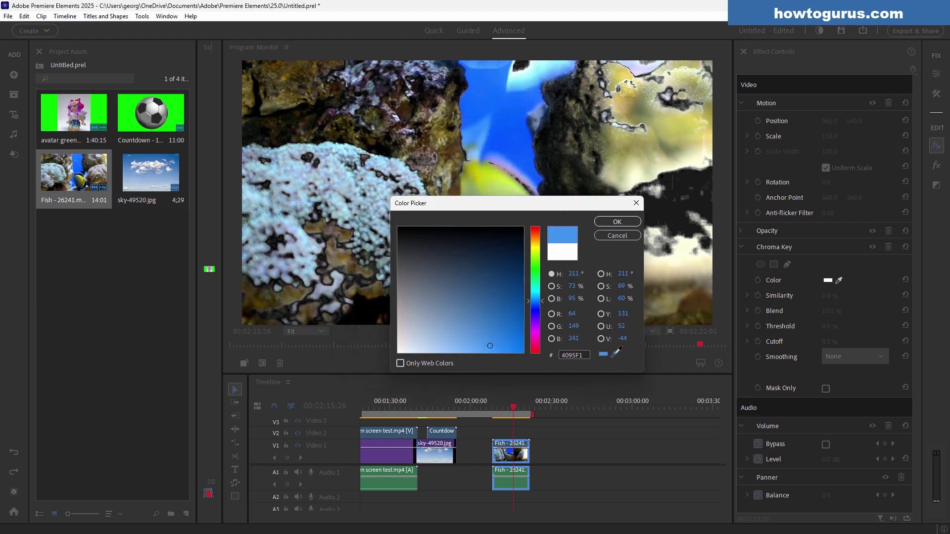
pyautogui.click(512, 131)
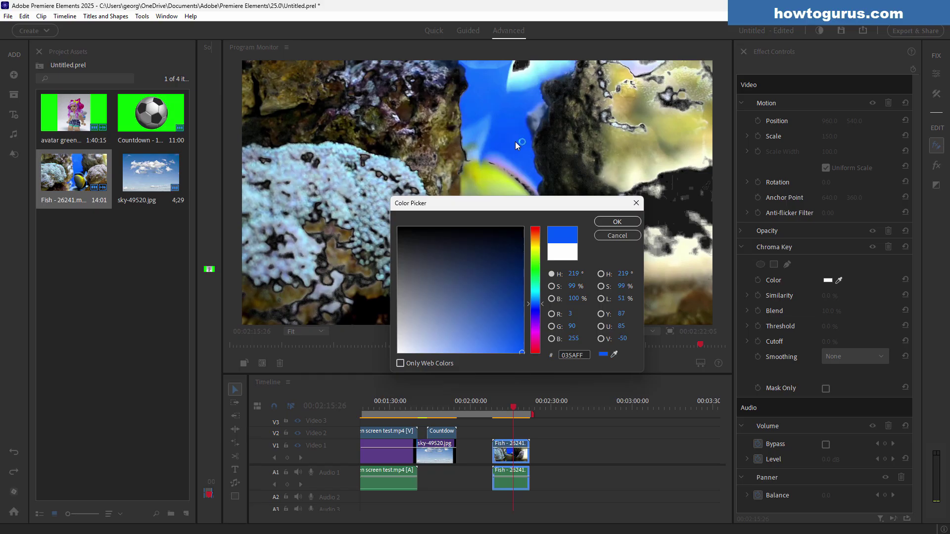
pyautogui.click(601, 221)
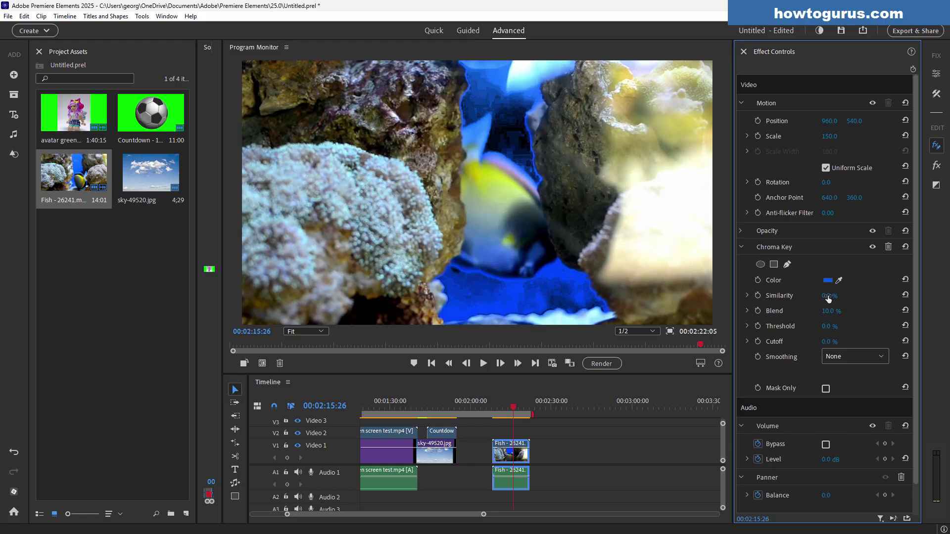
# Refine the Fish clip's Chroma Key by setting Similarity to 11% and Blend to 32%
pyautogui.click(749, 296)
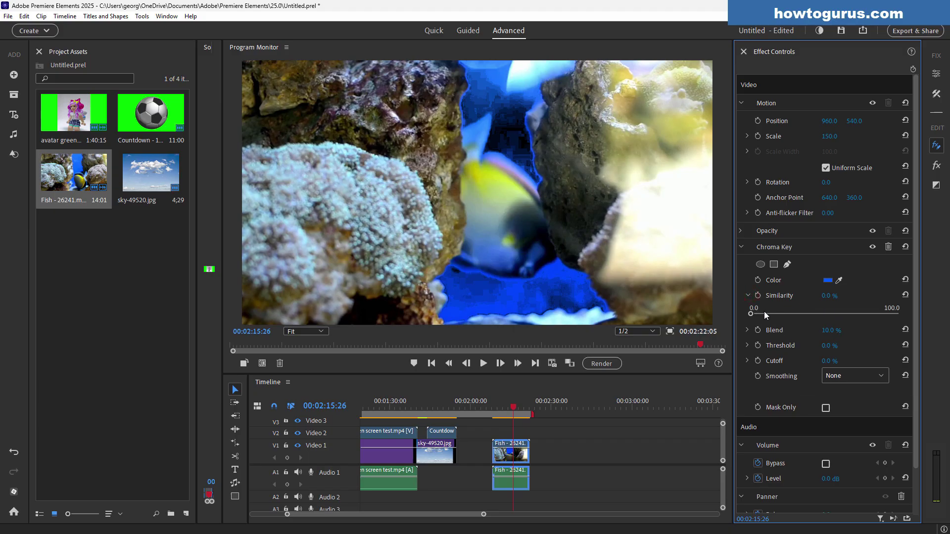
pyautogui.moveTo(752, 315); pyautogui.dragTo(774, 317)
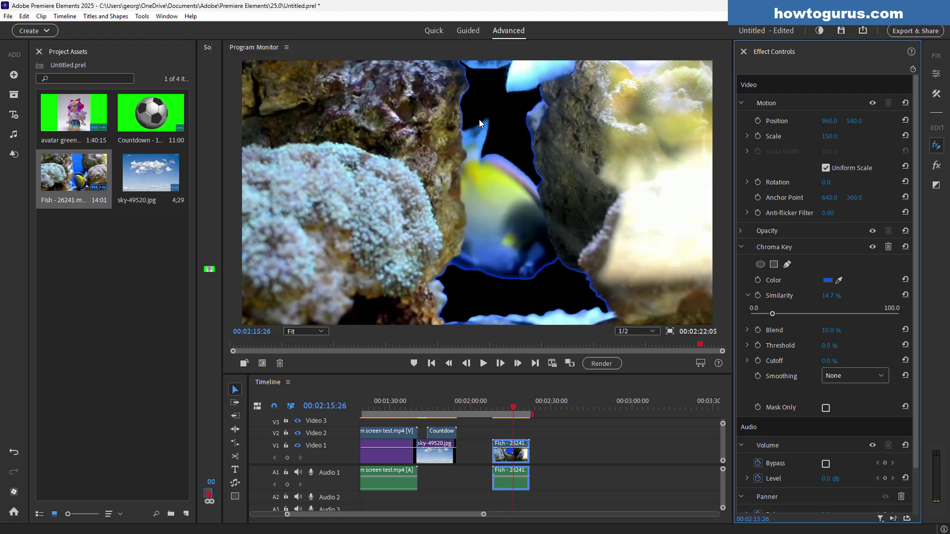
pyautogui.moveTo(772, 314); pyautogui.dragTo(783, 314)
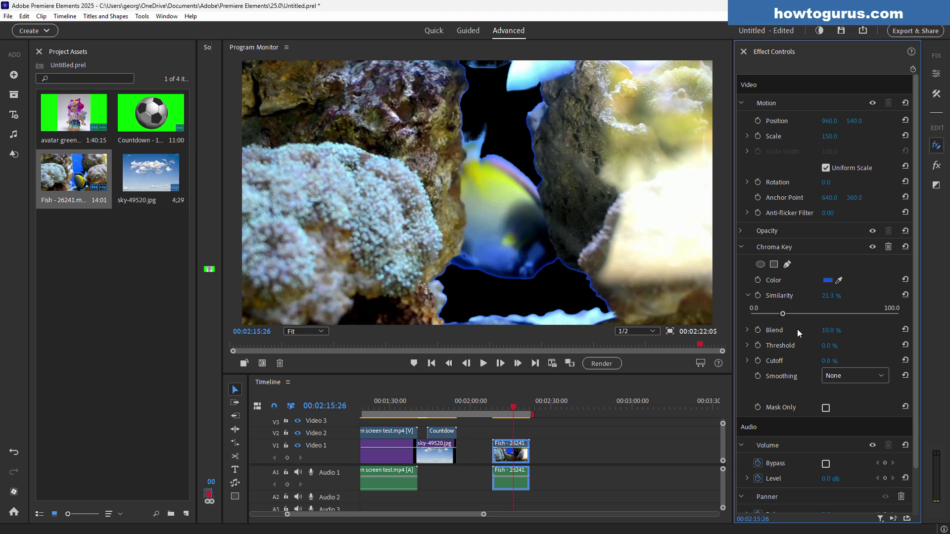
pyautogui.moveTo(783, 313); pyautogui.dragTo(763, 314)
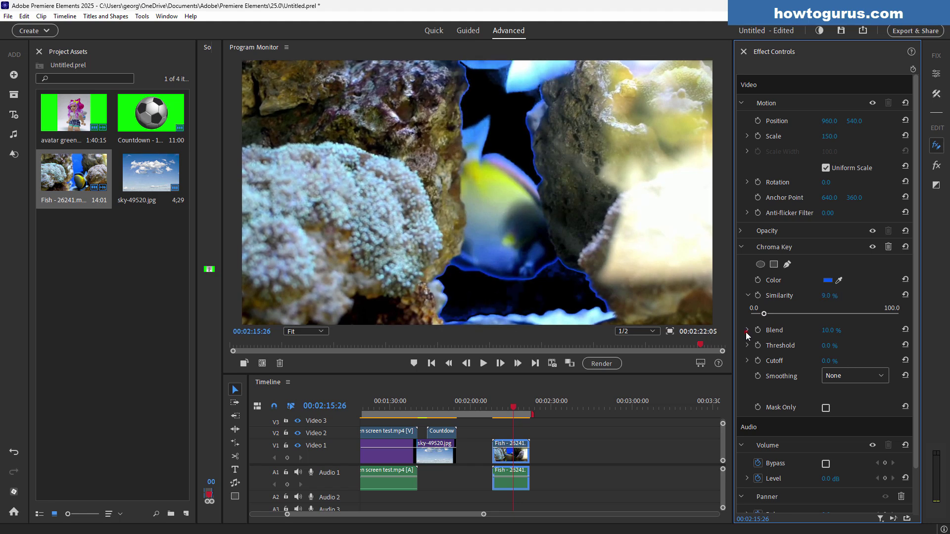
pyautogui.click(747, 330)
pyautogui.moveTo(769, 348); pyautogui.dragTo(799, 349)
pyautogui.click(747, 365)
pyautogui.moveTo(751, 383); pyautogui.dragTo(728, 391)
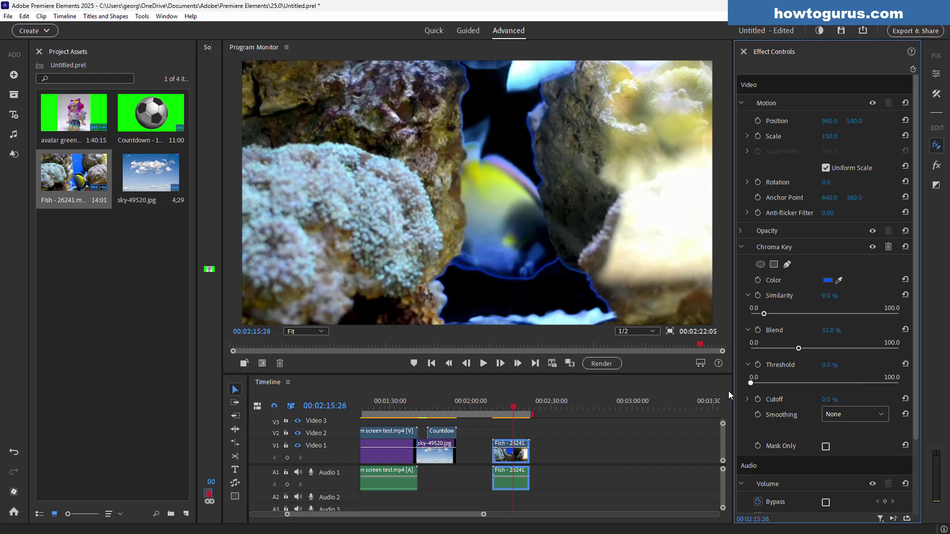
pyautogui.click(747, 365)
pyautogui.moveTo(764, 314); pyautogui.dragTo(767, 313)
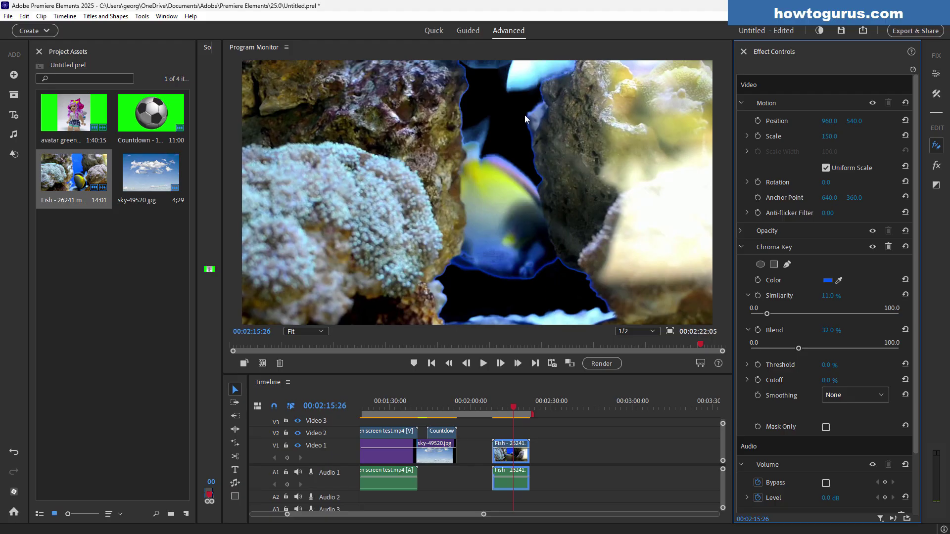
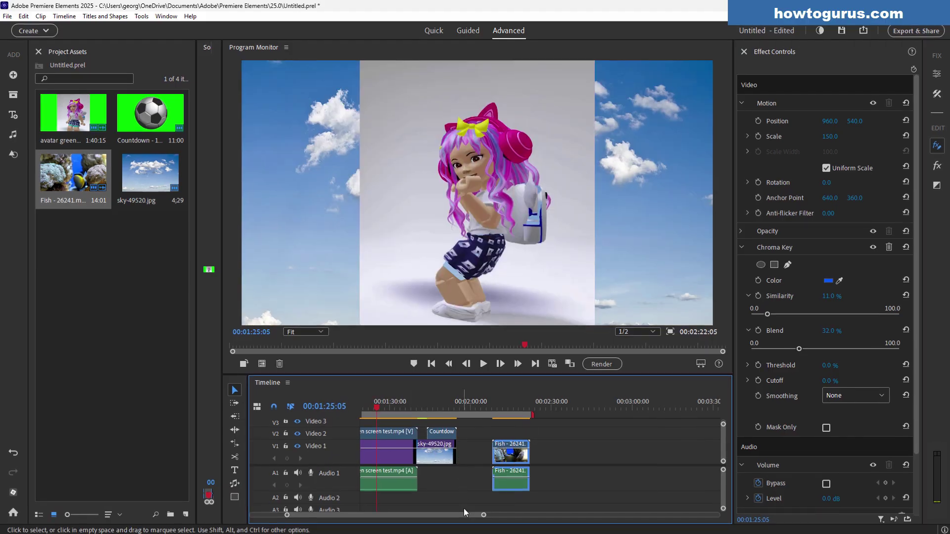
# Move the playhead back within the avatar clip to 00:00:50:05 to view the keyed result
pyautogui.press('Left')
pyautogui.press('Left')
pyautogui.press('Left')
pyautogui.press('Left')
pyautogui.press('Left')
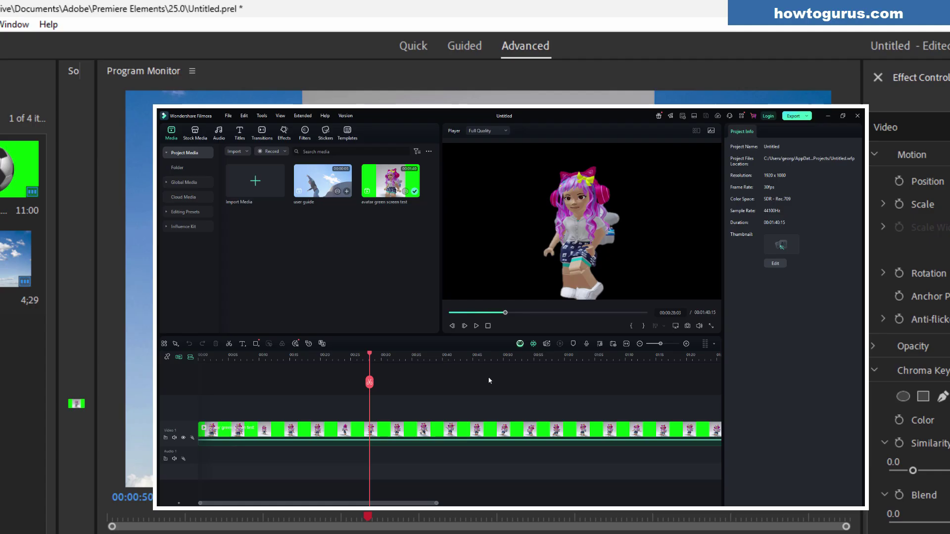
pyautogui.click(476, 326)
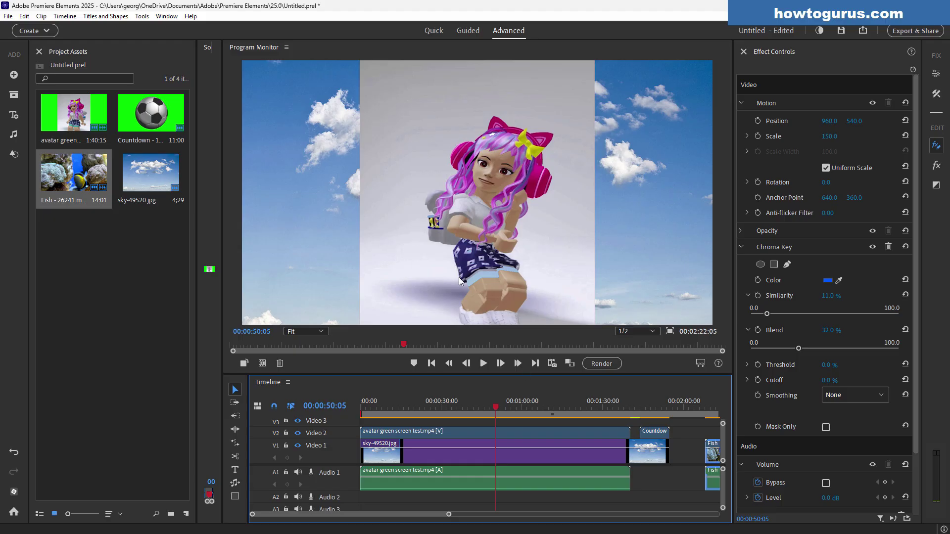
# Play the keyed avatar clip from about the 30-second mark and stop at 00:00:34:04
pyautogui.click(365, 408)
pyautogui.moveTo(365, 409); pyautogui.dragTo(446, 406)
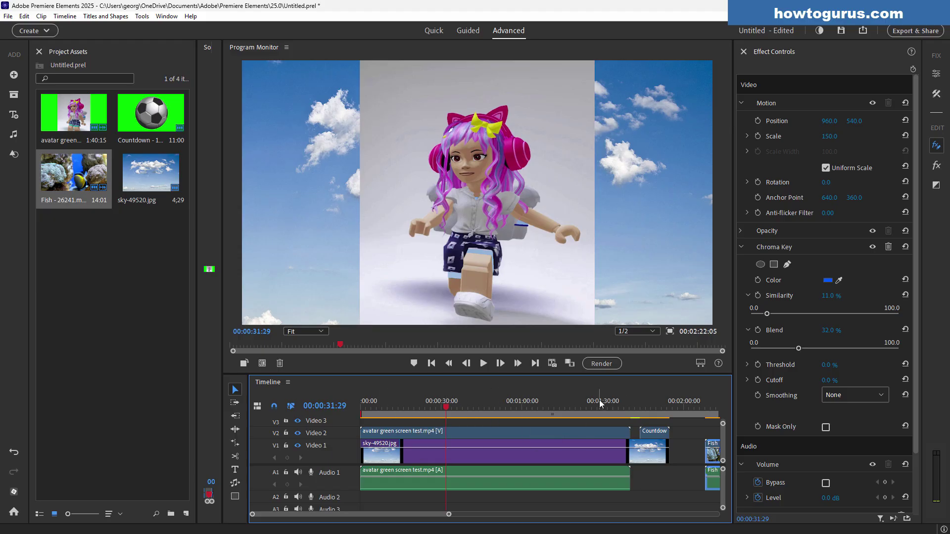
pyautogui.moveTo(445, 407)
pyautogui.mouseDown()
pyautogui.moveTo(419, 406)
pyautogui.moveTo(449, 401)
pyautogui.moveTo(441, 402)
pyautogui.mouseUp()
pyautogui.click(483, 364)
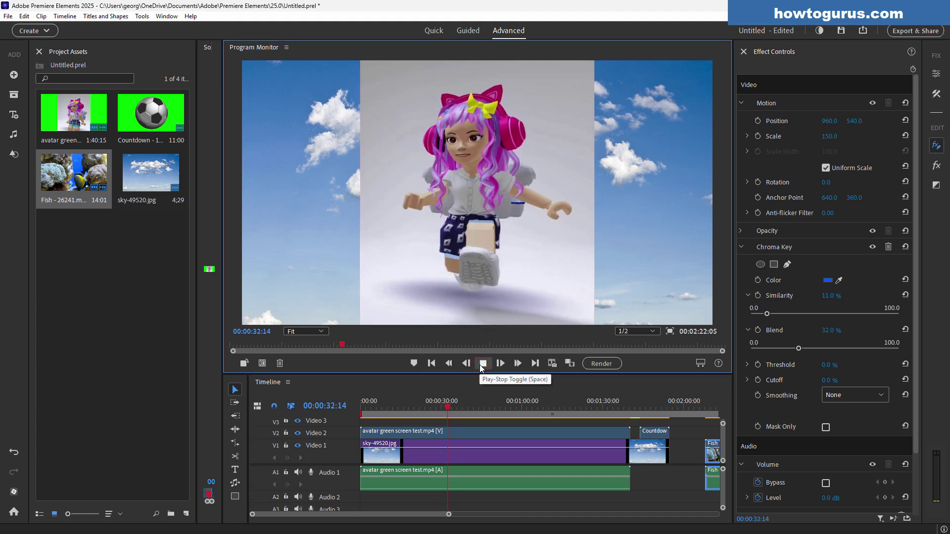
pyautogui.click(482, 365)
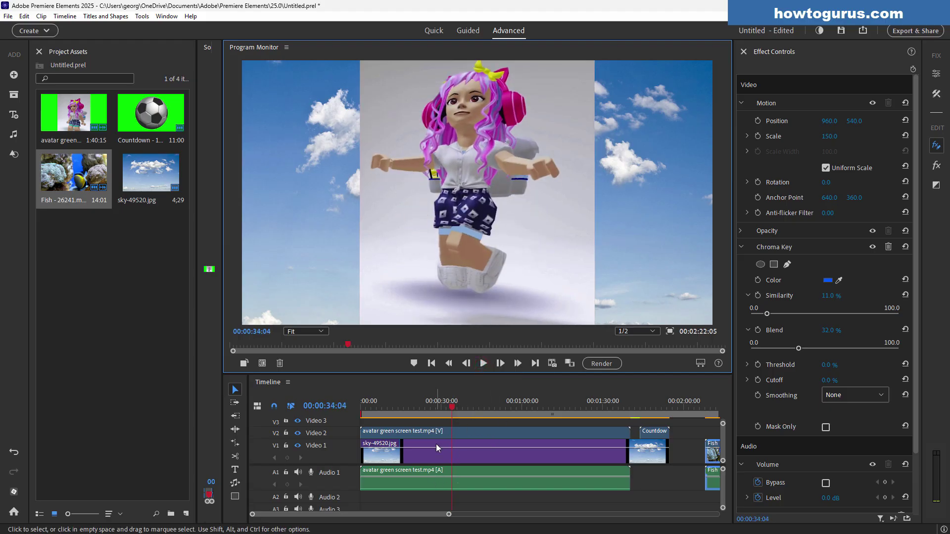
# Return the playhead to 00:00:29:23 and step back frame by frame to 00:00:29:08
pyautogui.moveTo(448, 405); pyautogui.dragTo(441, 406)
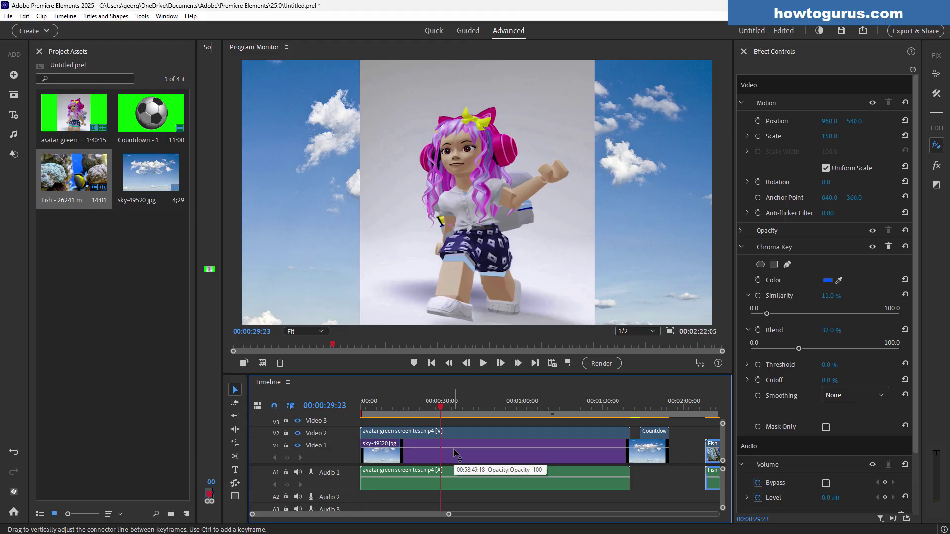
pyautogui.click(466, 363)
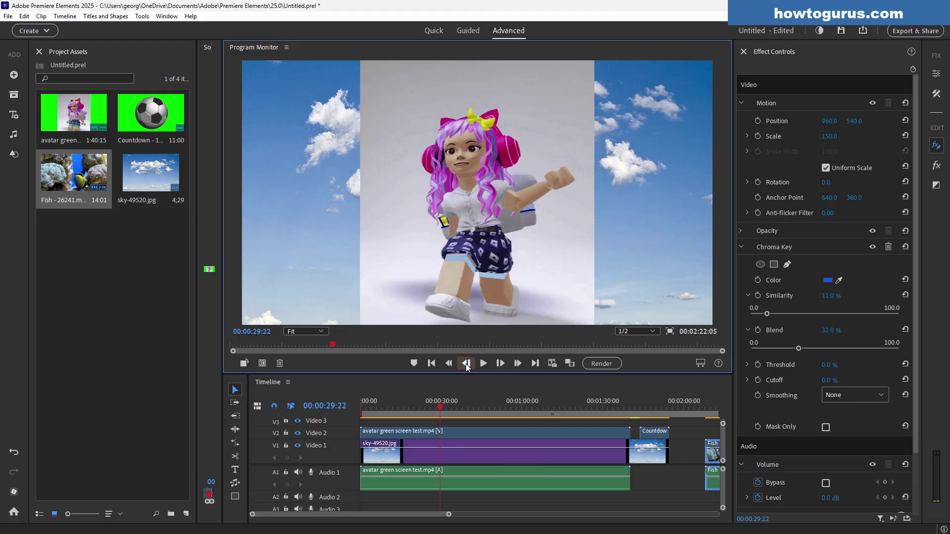
pyautogui.click(466, 364)
pyautogui.click(466, 364)
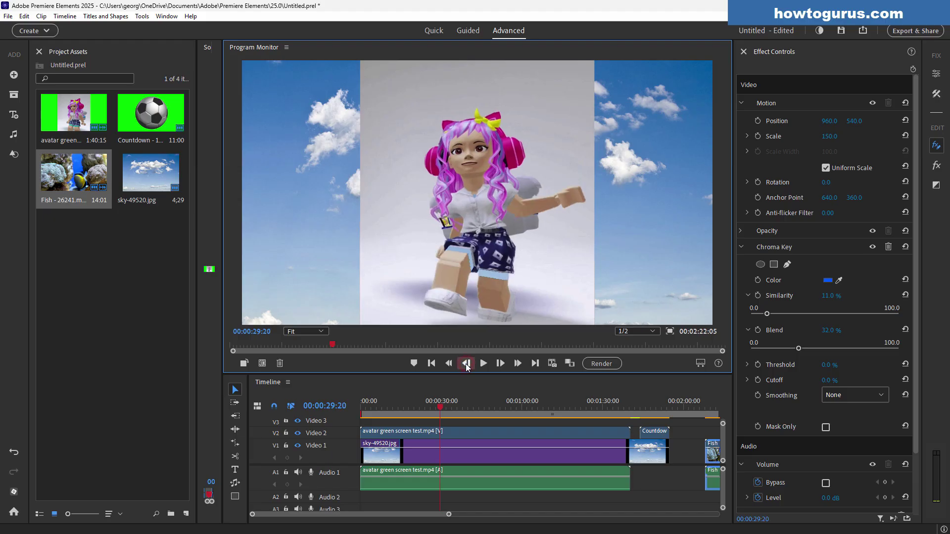
pyautogui.click(466, 364)
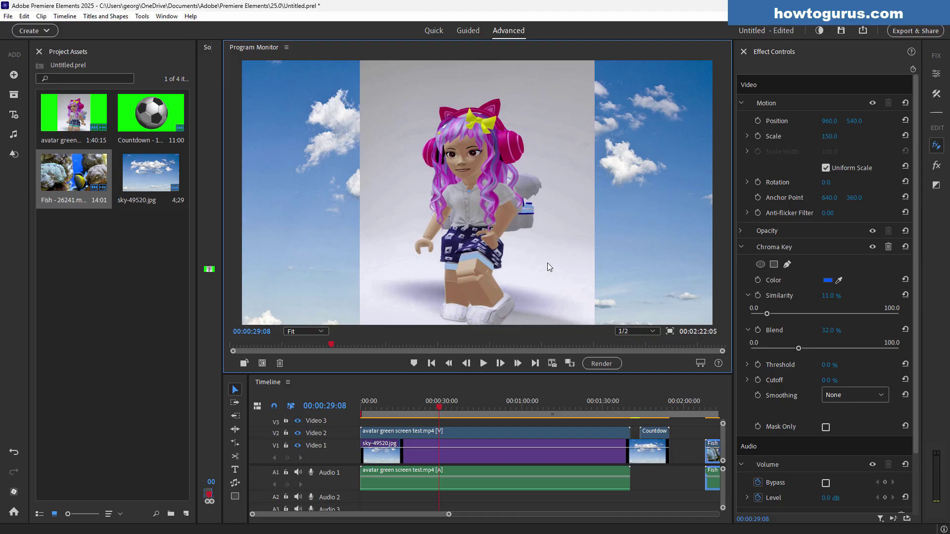
# Delete the Fish clip from the end of Video 1
pyautogui.click(569, 451)
pyautogui.scroll(-4, 596, 517)
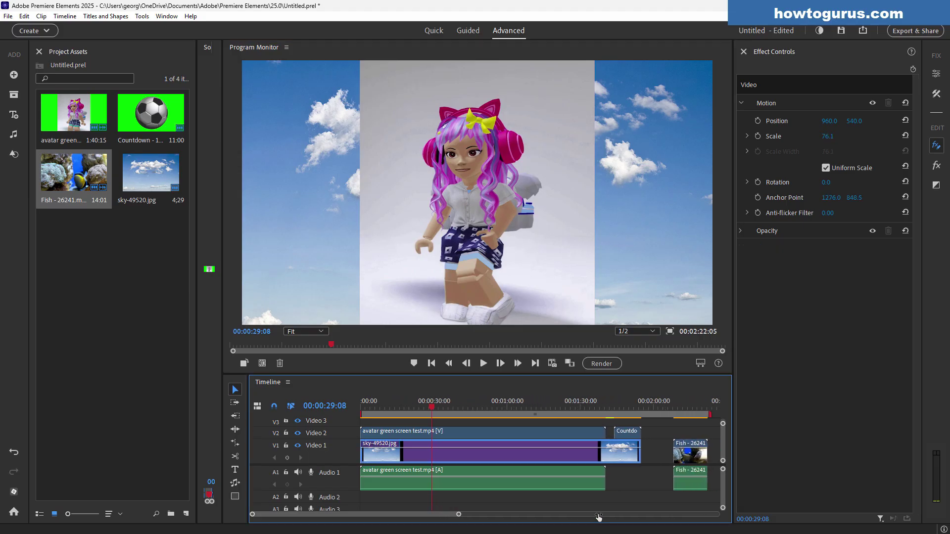
pyautogui.click(695, 452)
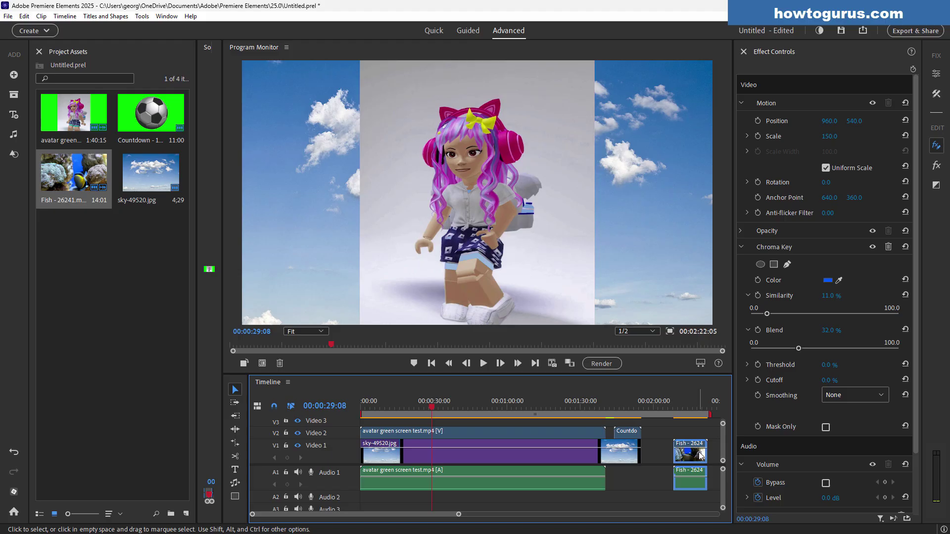
pyautogui.press('Delete')
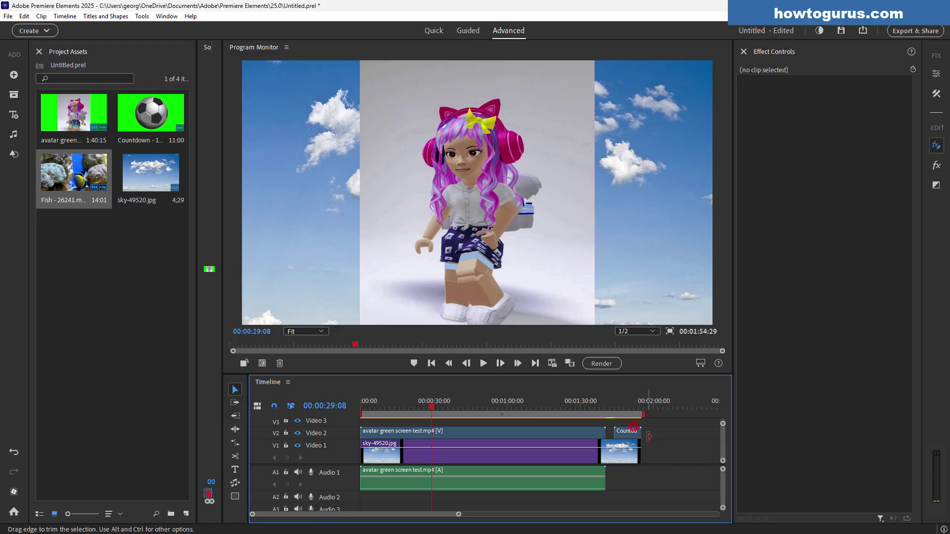
# Delete the Countdown clip from Video 2 and trim the sky background to end with the avatar clip
pyautogui.click(629, 432)
pyautogui.press('Delete')
pyautogui.moveTo(639, 454); pyautogui.dragTo(604, 454)
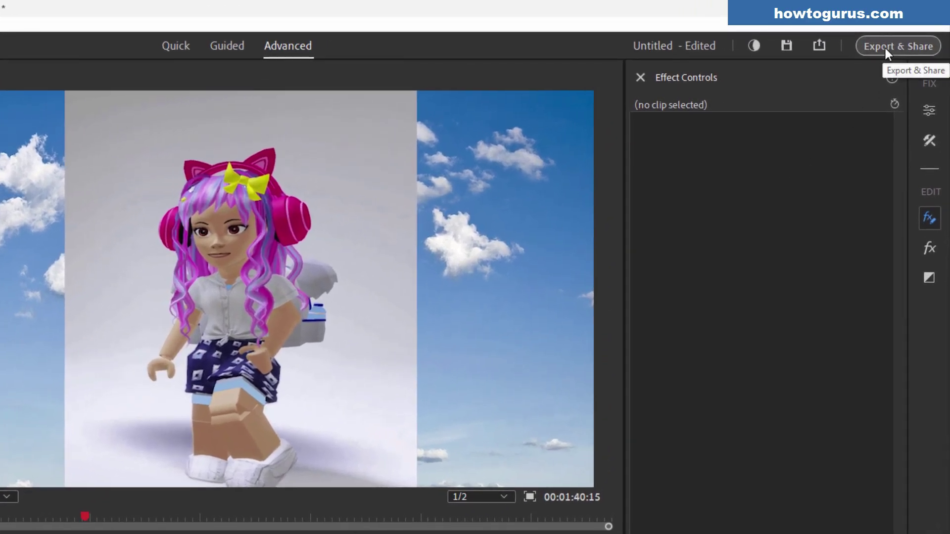
# Examine the computer export settings with PNG as the format and the Video Saves location, and close them without exporting
pyautogui.click(886, 48)
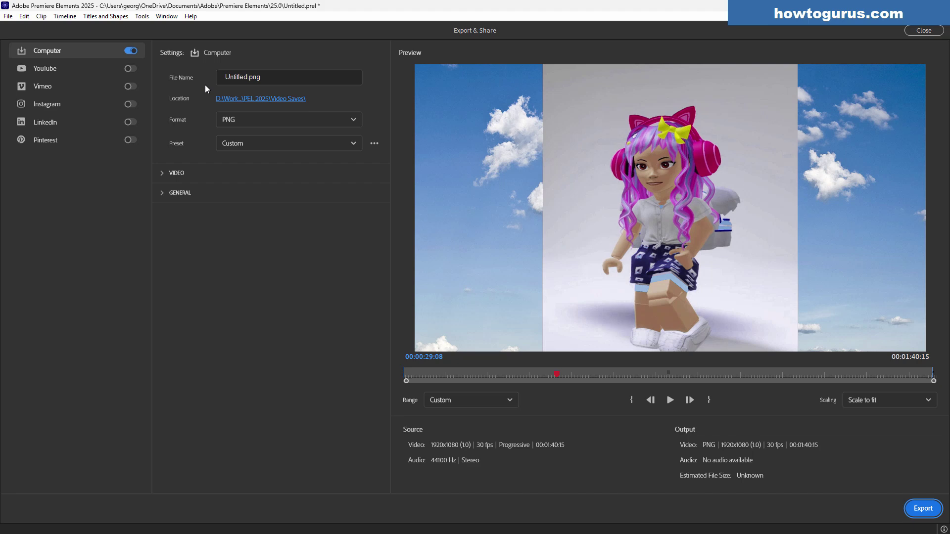
pyautogui.click(246, 119)
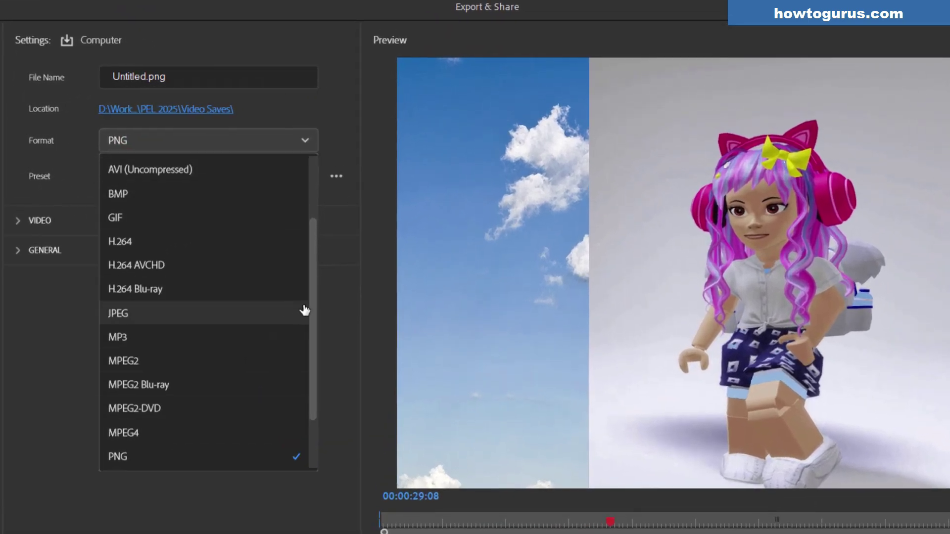
pyautogui.moveTo(337, 261); pyautogui.dragTo(336, 244)
pyautogui.moveTo(313, 280); pyautogui.dragTo(284, 178)
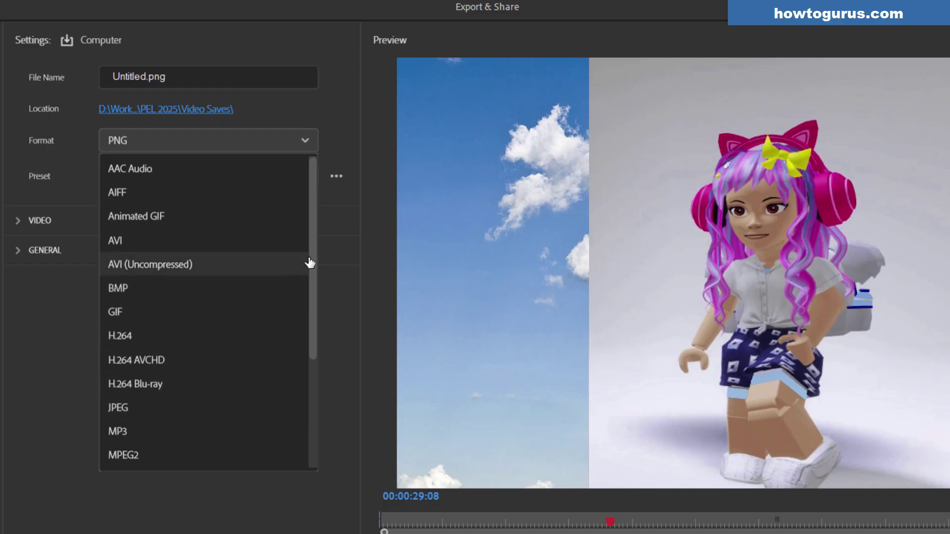
pyautogui.moveTo(310, 265); pyautogui.dragTo(174, 394)
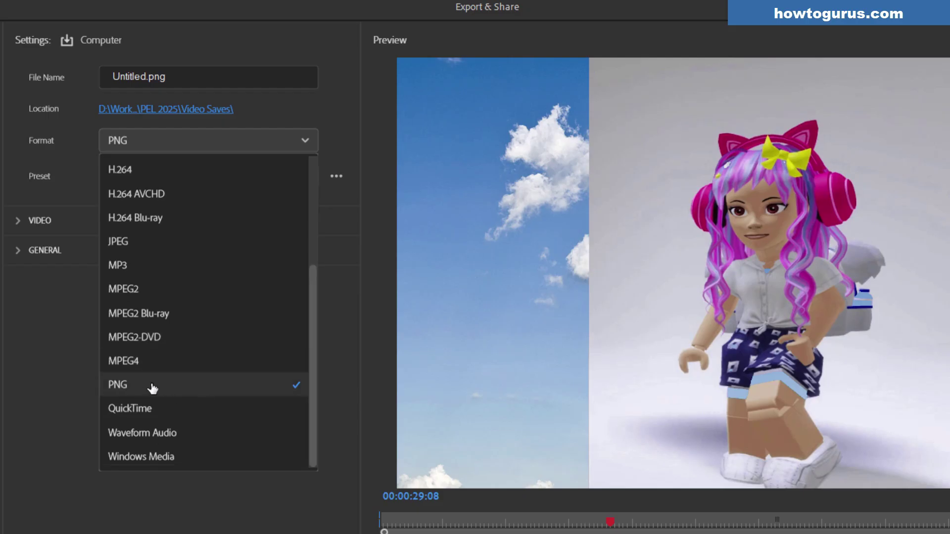
pyautogui.click(185, 390)
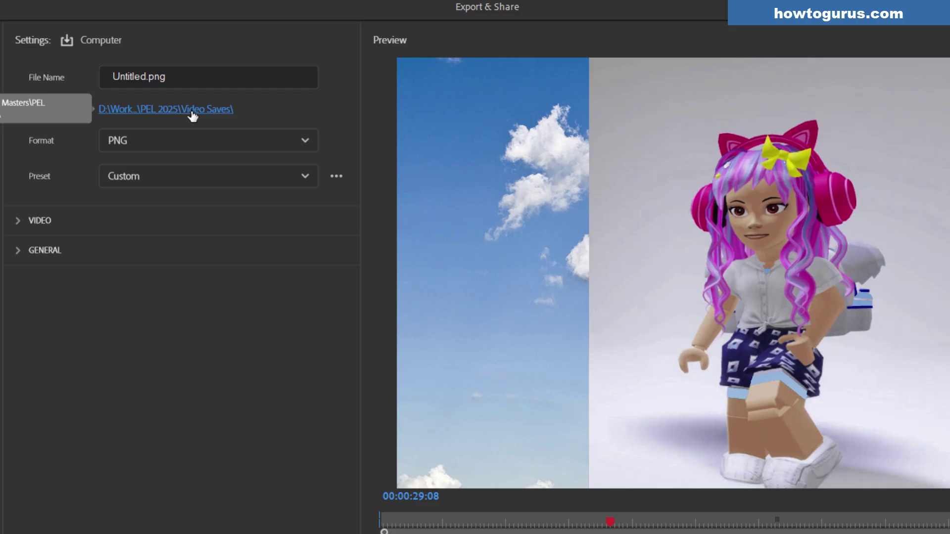
pyautogui.click(254, 111)
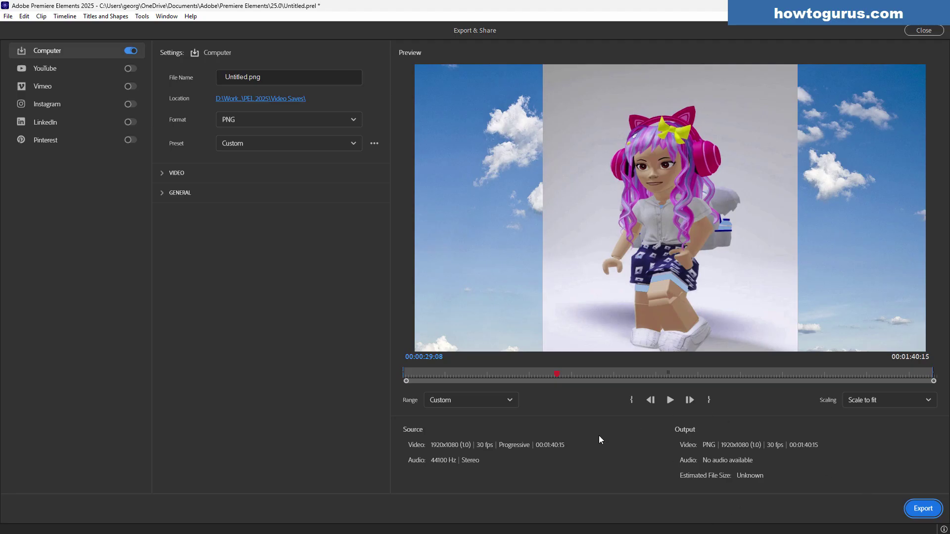
pyautogui.click(924, 30)
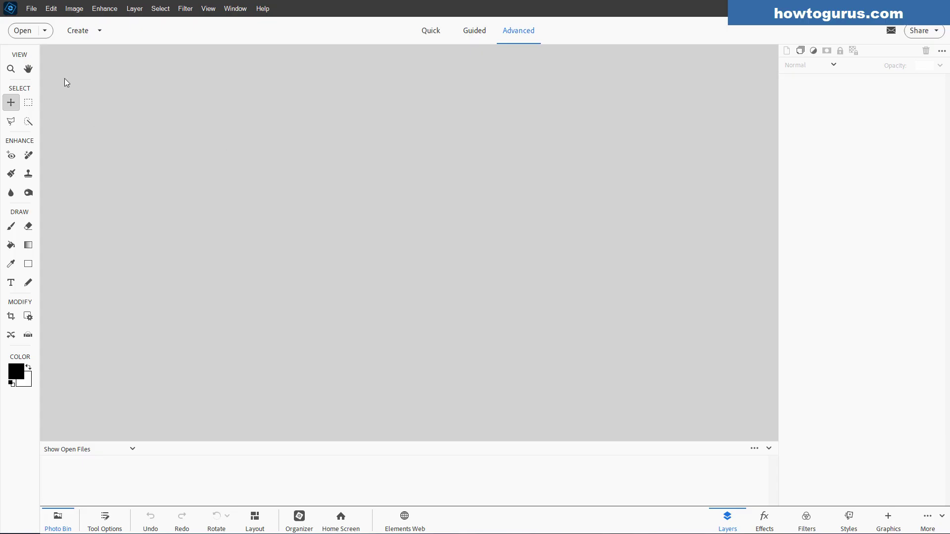
# Open roblox_10001.png from the Video Saves folder and dock its floating window as a document tab
pyautogui.click(31, 8)
pyautogui.click(40, 31)
pyautogui.moveTo(464, 79); pyautogui.dragTo(448, 75)
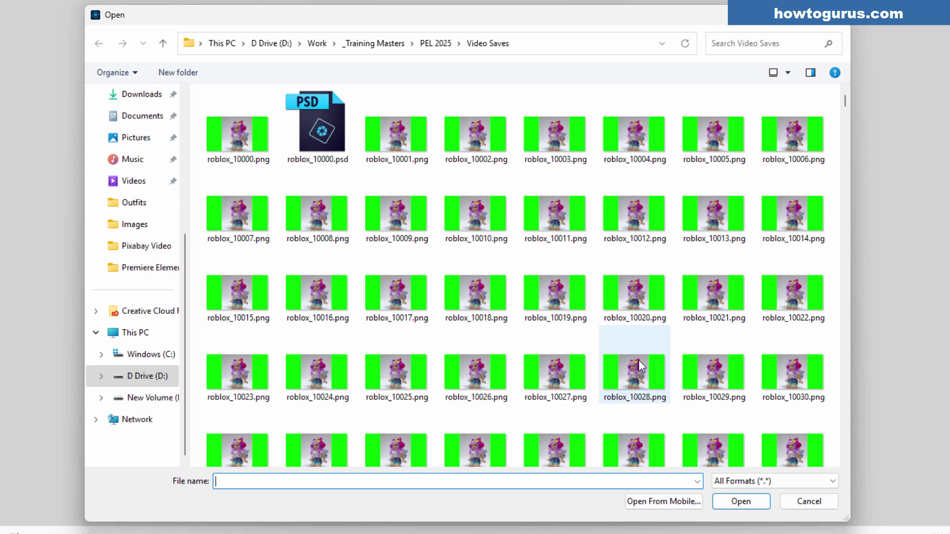
pyautogui.moveTo(844, 103); pyautogui.dragTo(842, 464)
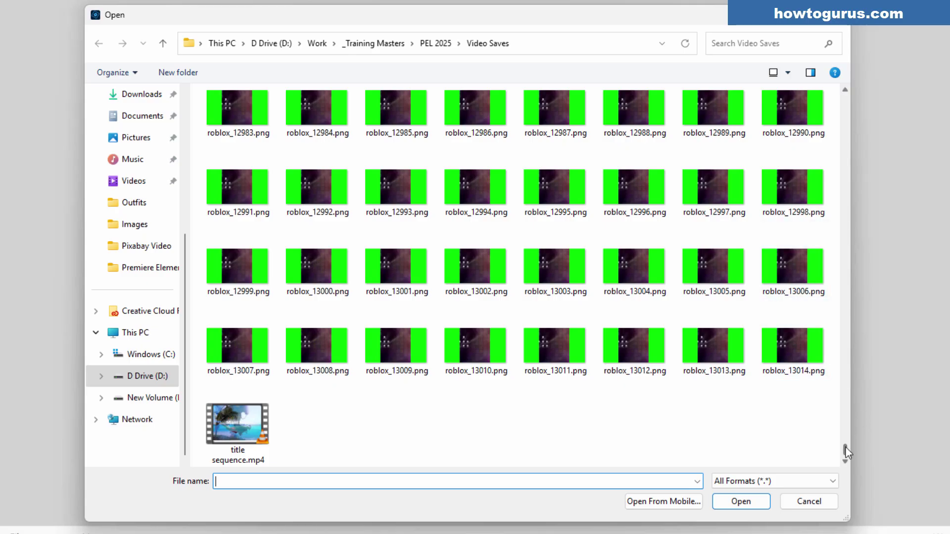
pyautogui.moveTo(846, 448); pyautogui.dragTo(845, 442)
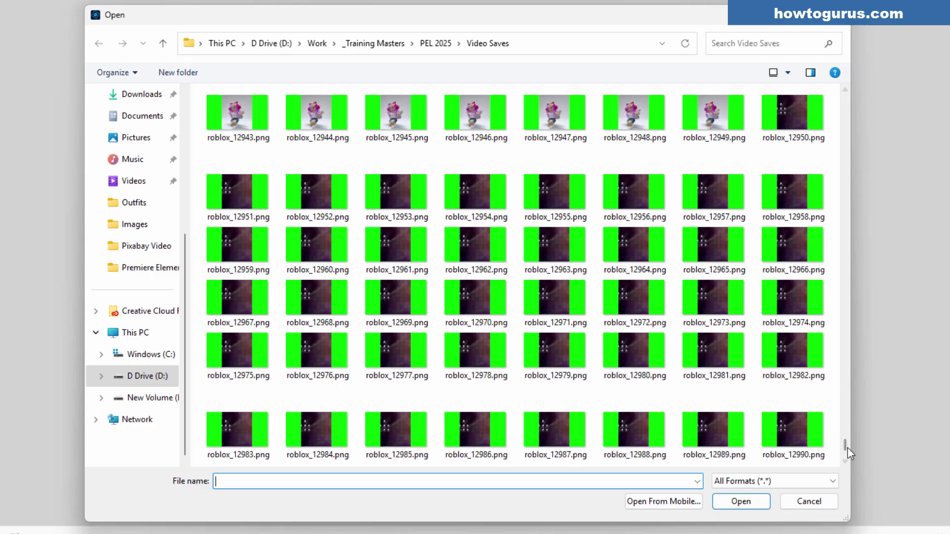
pyautogui.scroll(3, 846, 446)
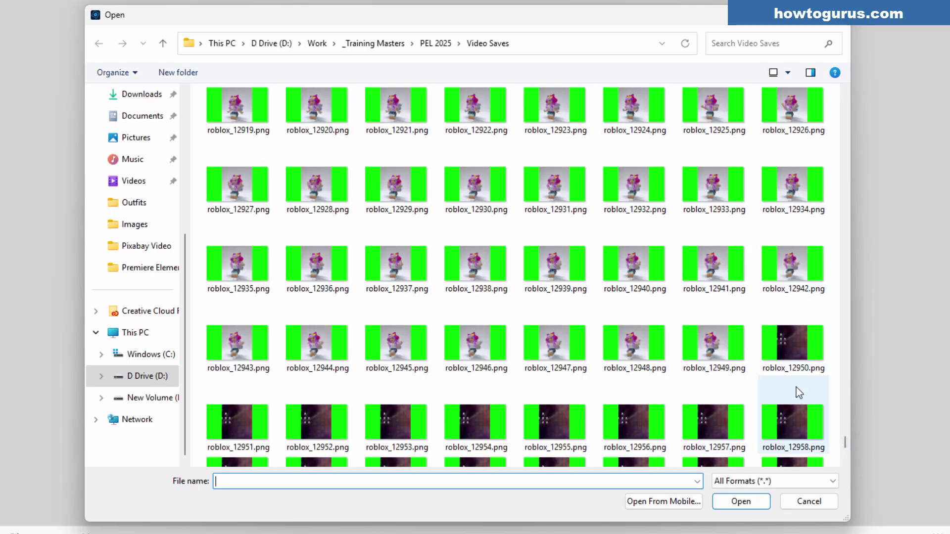
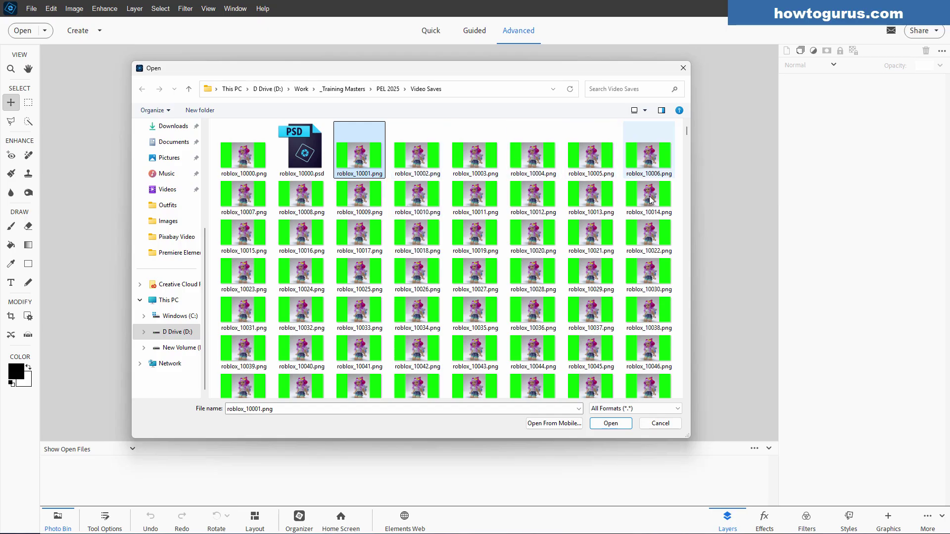
pyautogui.click(611, 423)
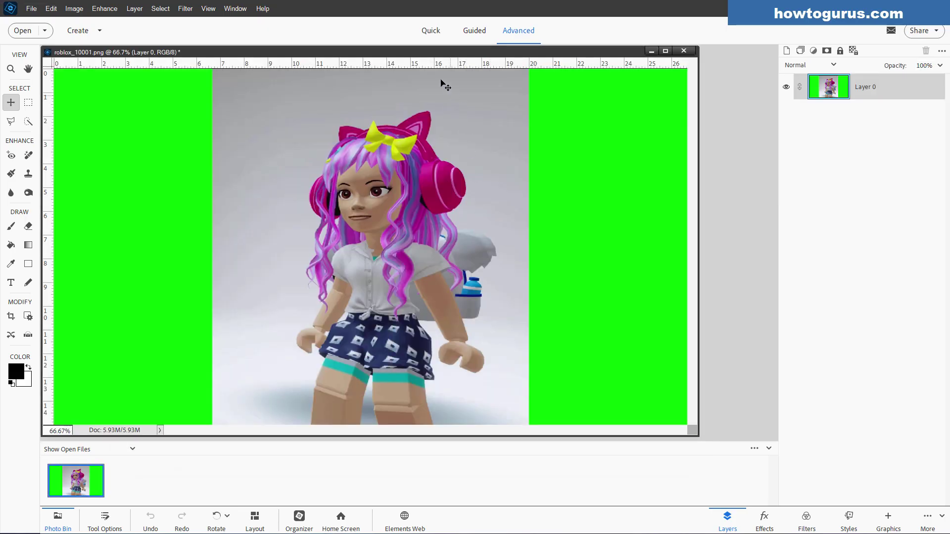
pyautogui.moveTo(447, 52); pyautogui.dragTo(459, 49)
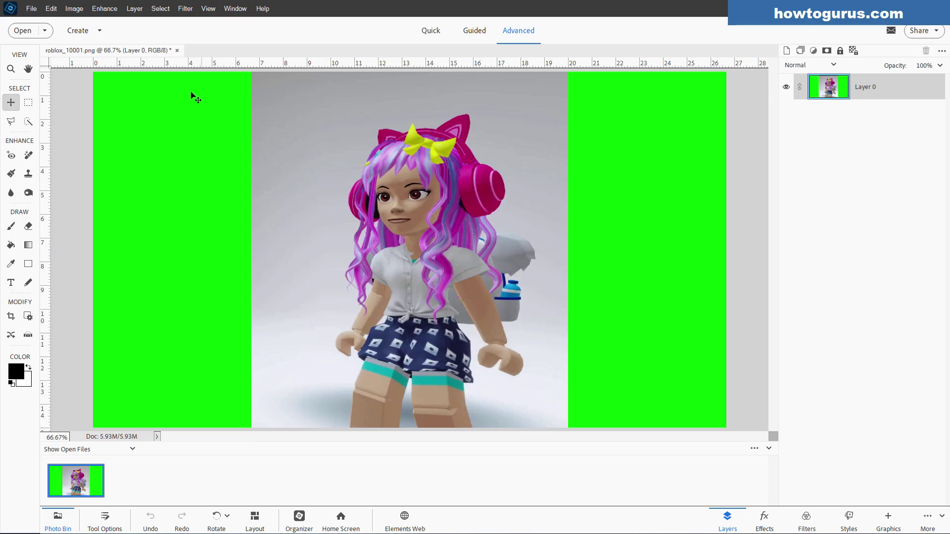
# Select the avatar with Select Subject and add her grey backpack to the selection using the Quick Selection tool
pyautogui.click(161, 9)
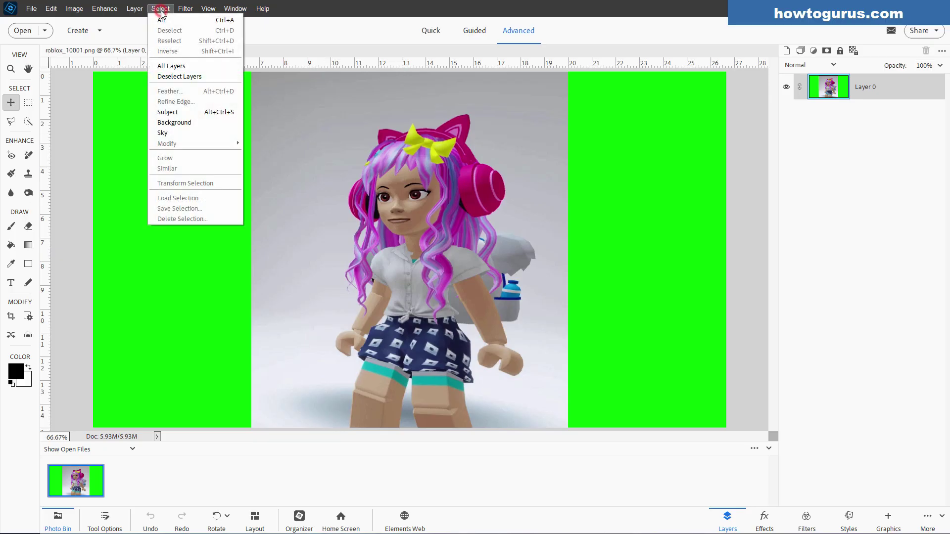
pyautogui.click(187, 111)
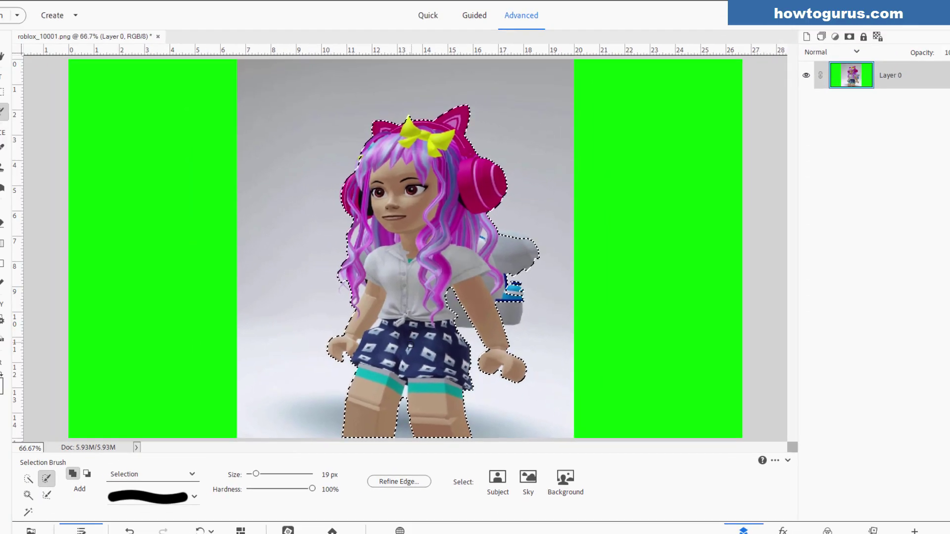
pyautogui.scroll(3, 367, 321)
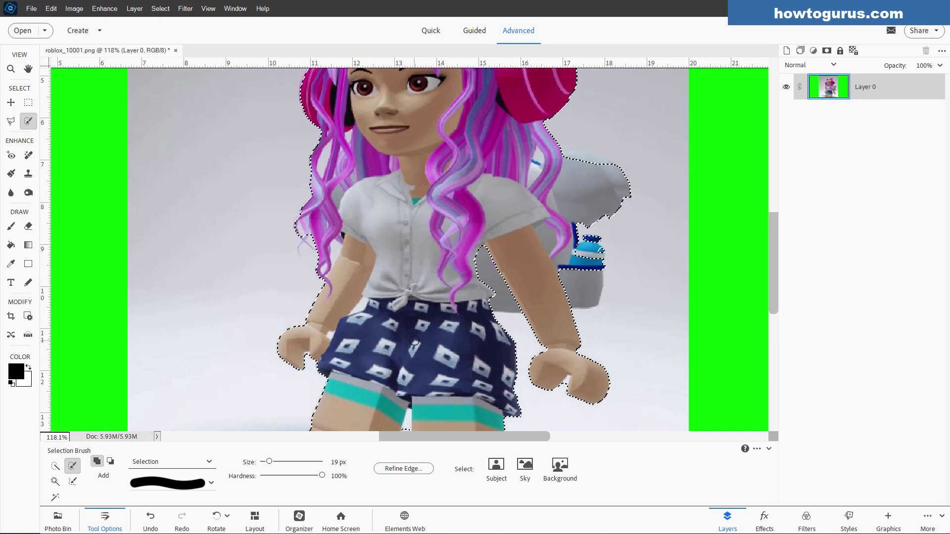
pyautogui.scroll(1, 415, 341)
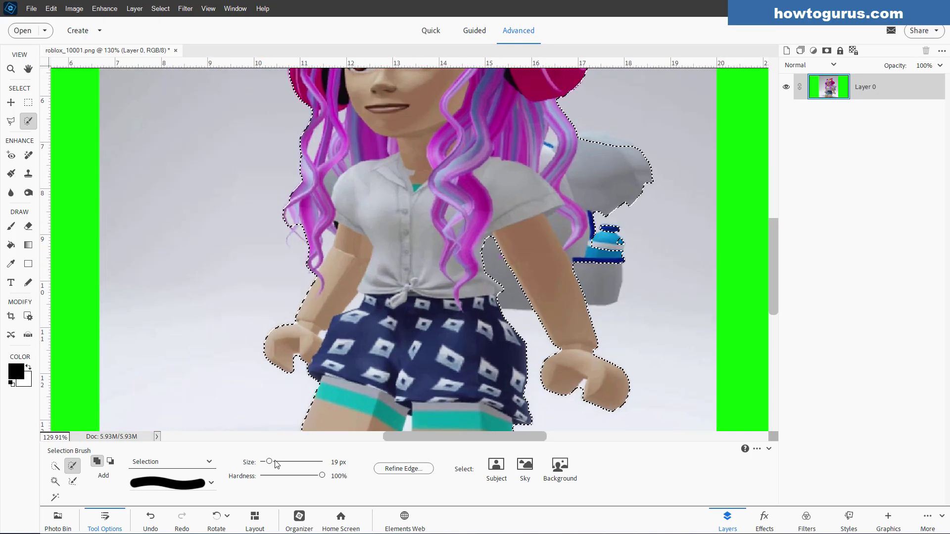
pyautogui.moveTo(270, 462); pyautogui.dragTo(266, 462)
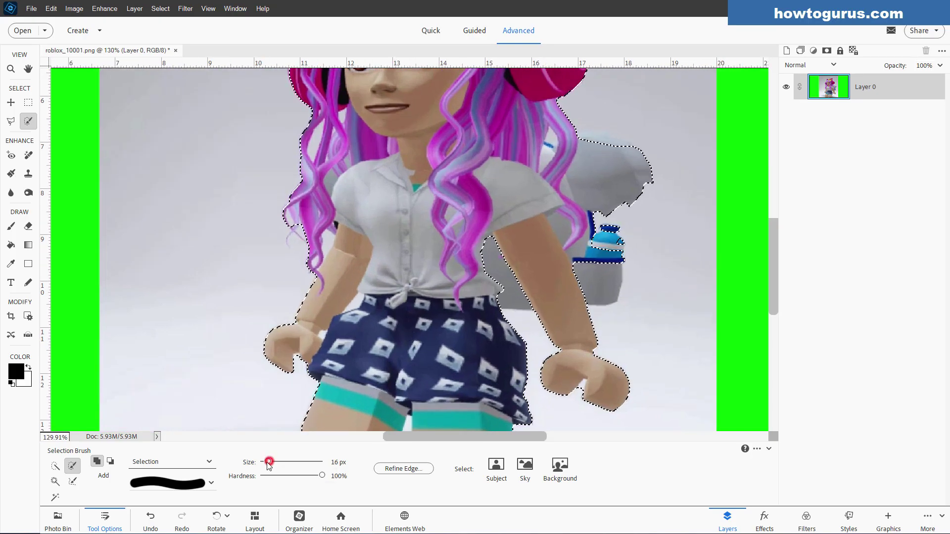
pyautogui.click(55, 467)
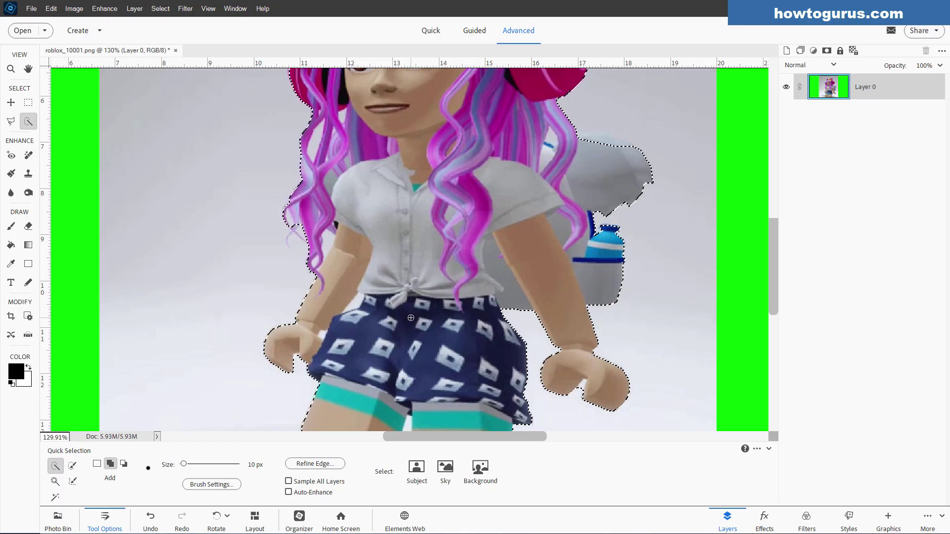
# Subtract the background between the legs and around the lower hair strands from the selection with a 5 px Quick Selection brush
pyautogui.scroll(-3, 426, 386)
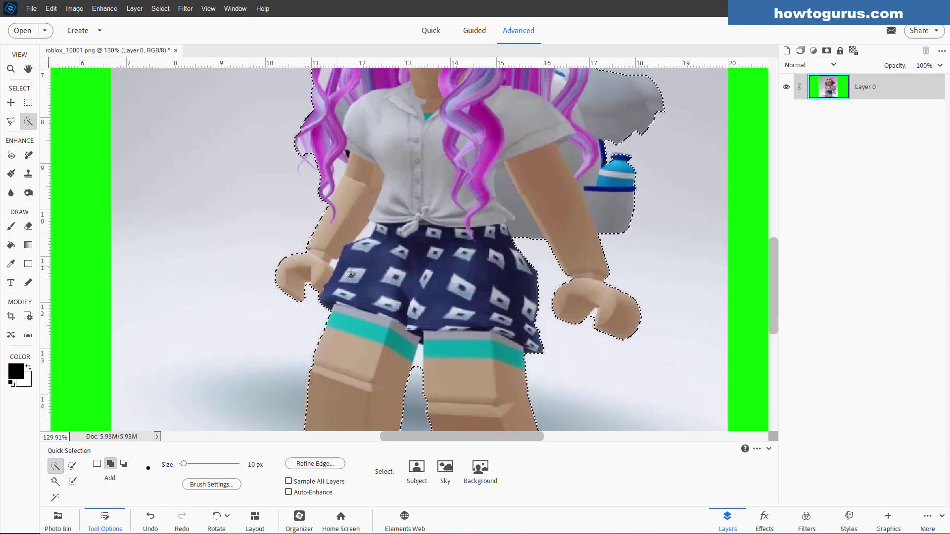
pyautogui.click(124, 463)
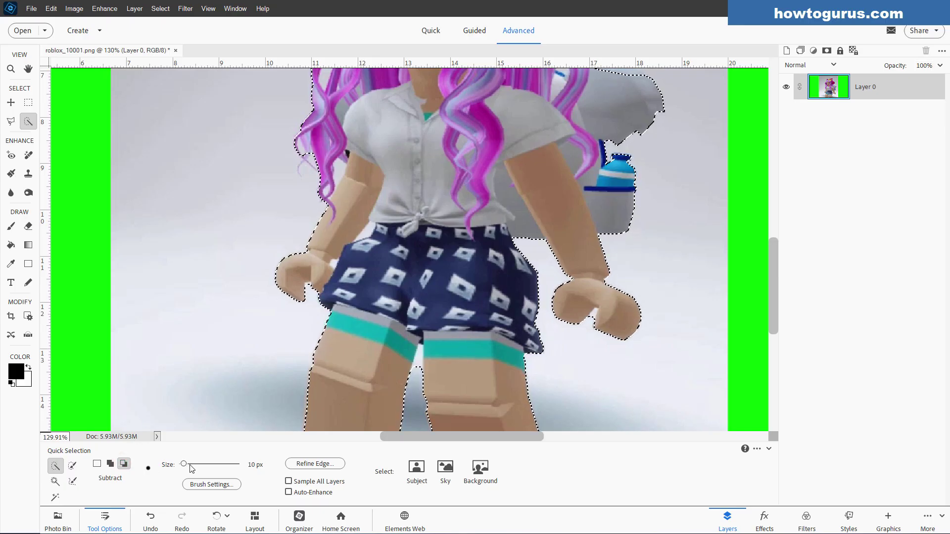
pyautogui.doubleClick(256, 465)
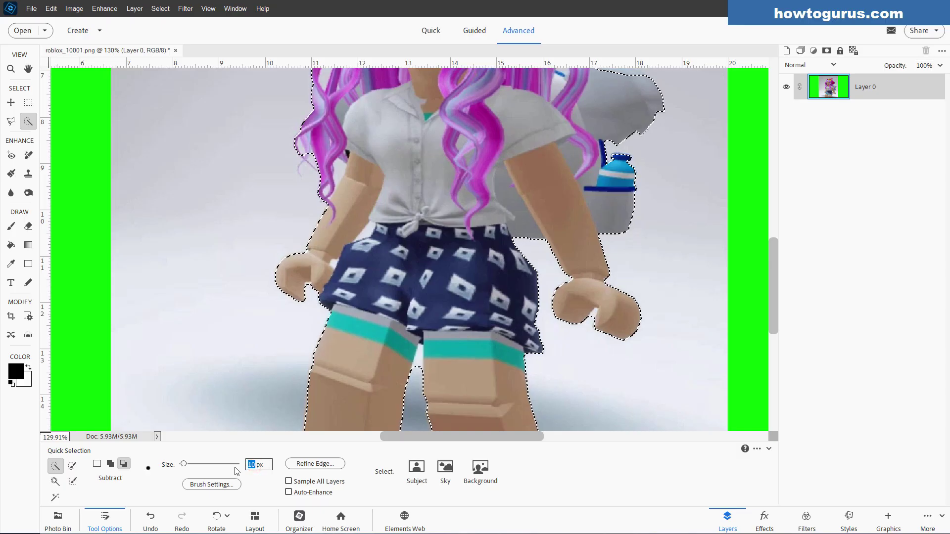
pyautogui.write('5')
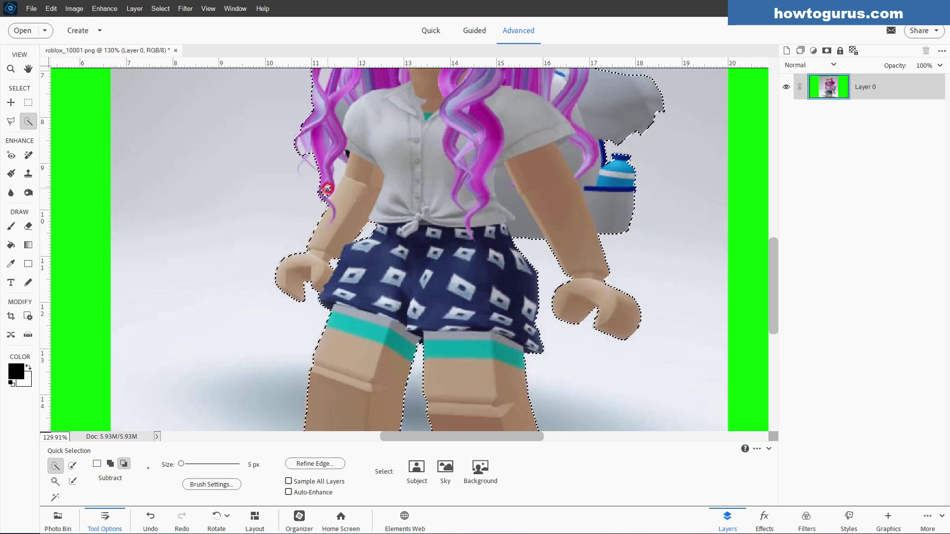
pyautogui.click(337, 166)
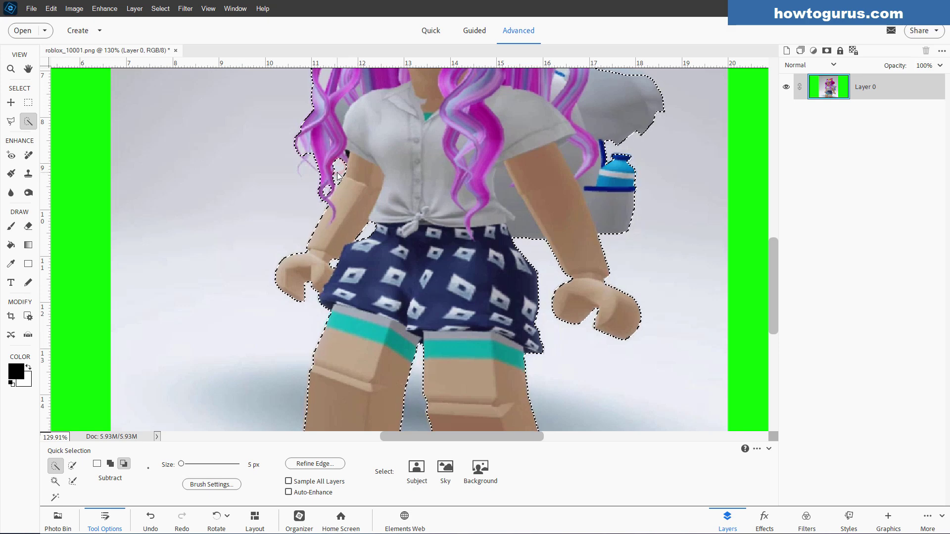
pyautogui.click(299, 148)
# Subtract the background gaps between the hair strands beside the face and next to the backpack from the selection
pyautogui.press('space')
pyautogui.moveTo(393, 151); pyautogui.dragTo(379, 336)
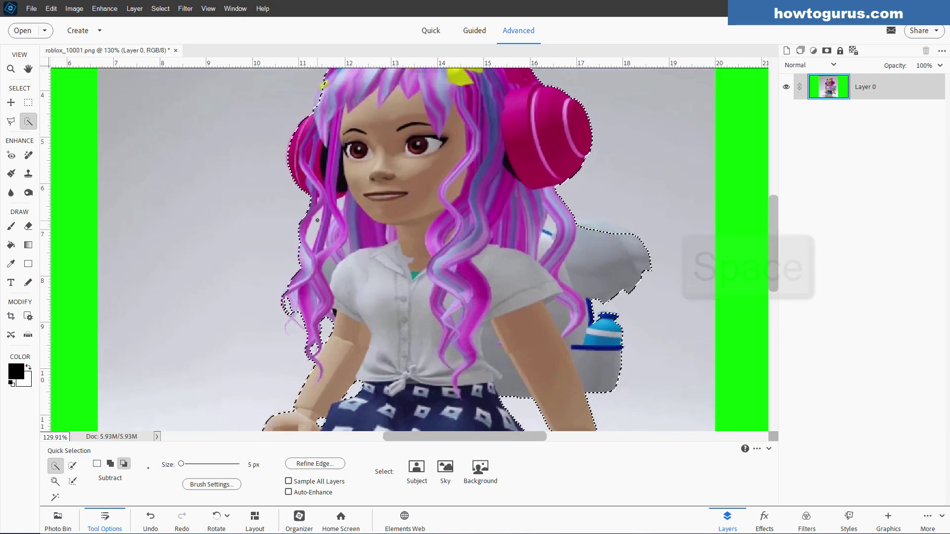
pyautogui.click(348, 201)
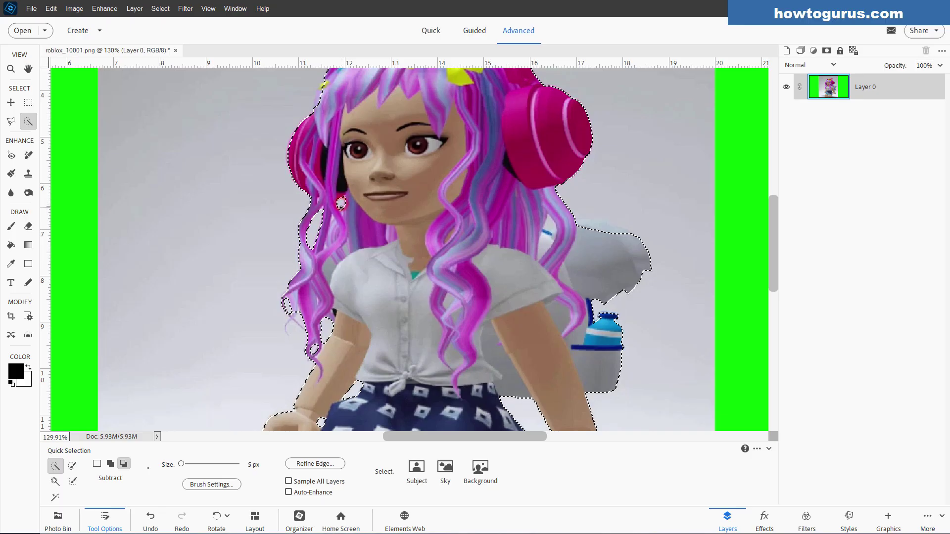
pyautogui.click(550, 225)
# Add the missed yellow piece at the edge of the hair to the selection and turn the selection into a layer mask
pyautogui.moveTo(437, 214); pyautogui.dragTo(426, 298)
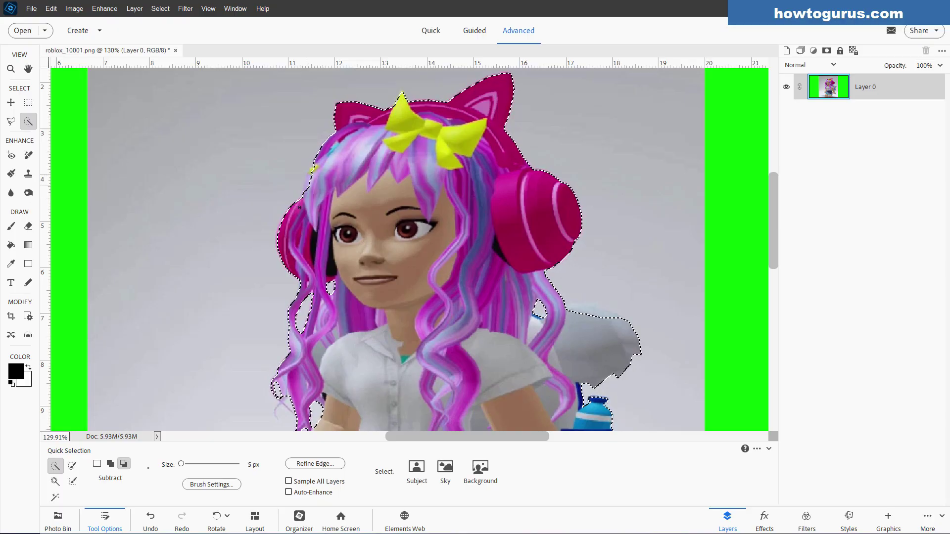
pyautogui.click(110, 465)
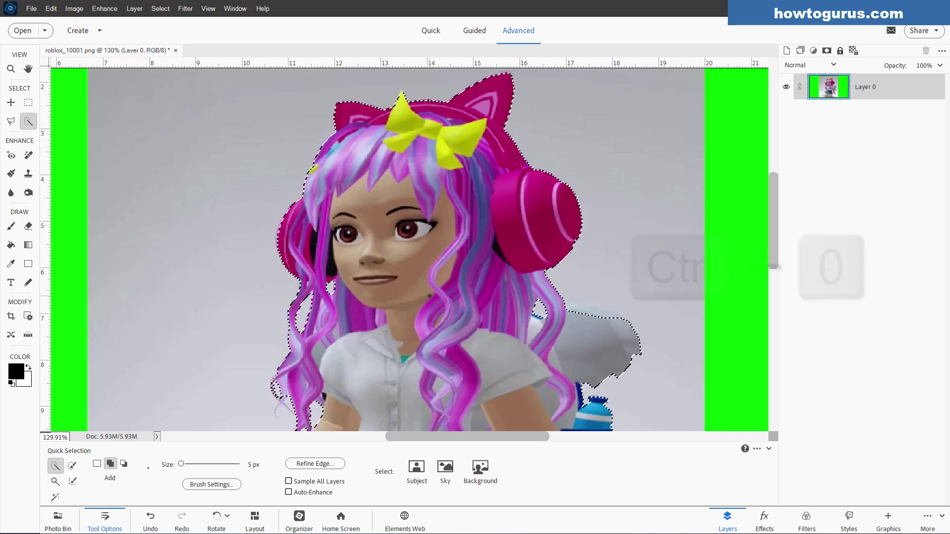
pyautogui.hotkey('ctrl', '0')
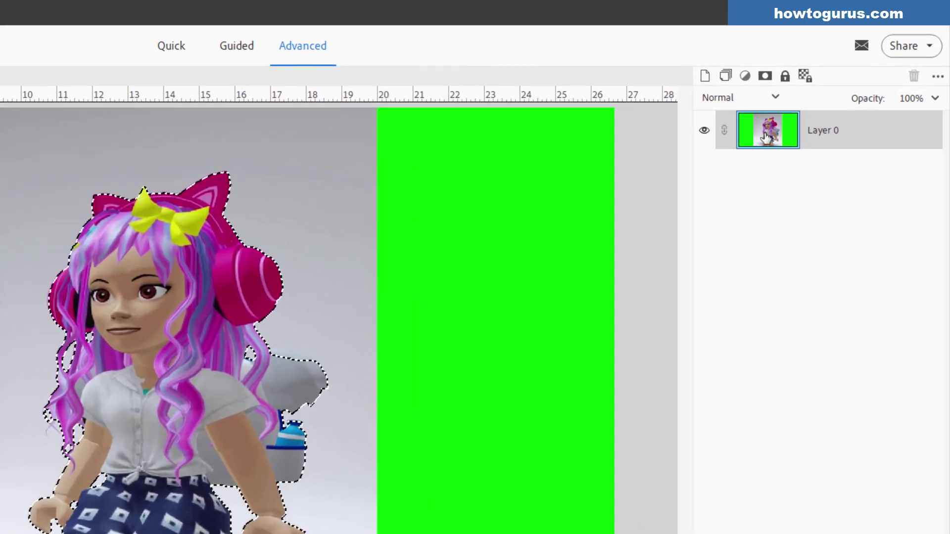
pyautogui.click(765, 75)
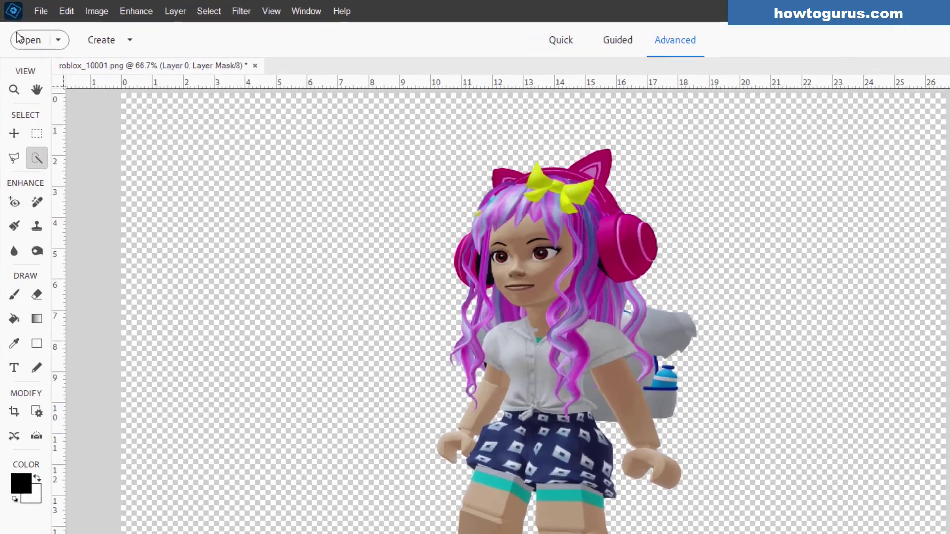
# Save the masked image in Photoshop format as roblox_10001.psd in the Video Saves folder
pyautogui.click(28, 10)
pyautogui.click(81, 177)
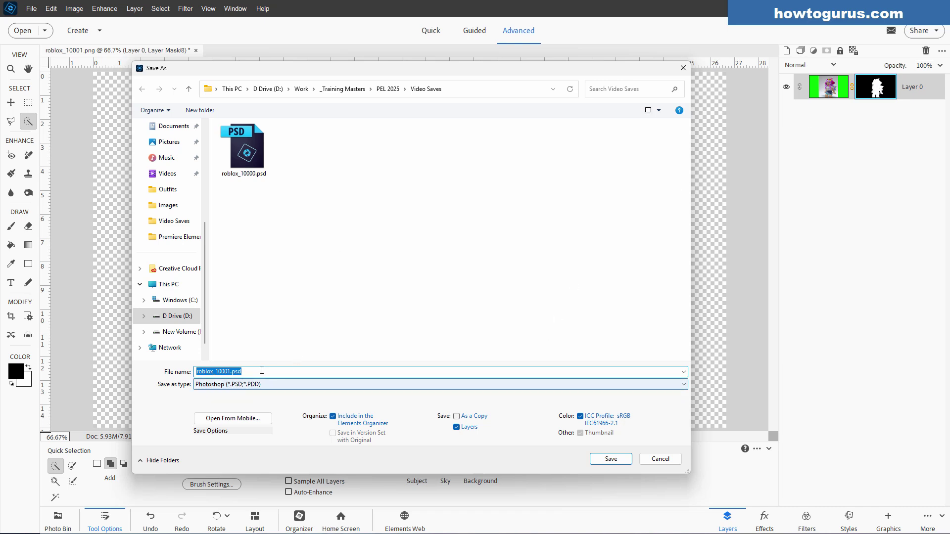
pyautogui.click(610, 458)
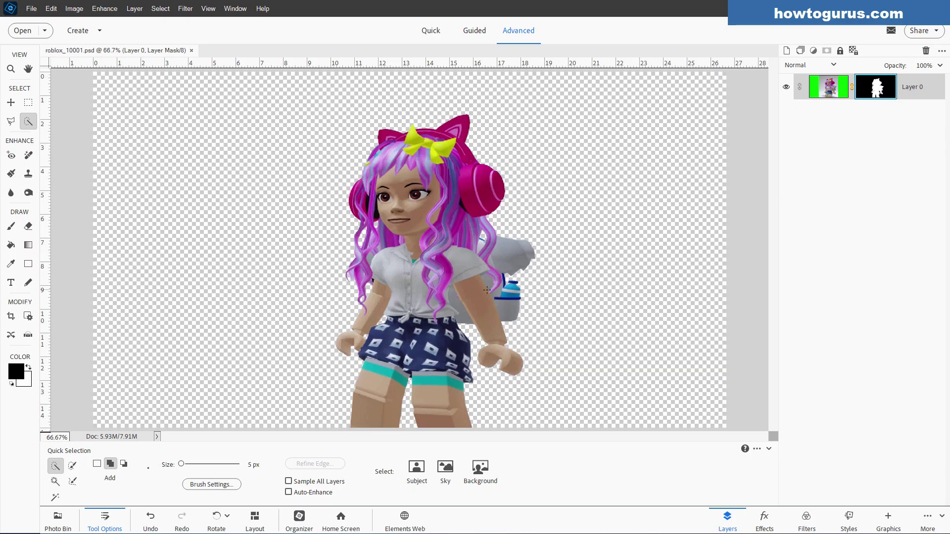
# Save a PNG version of the cut-out as G-roblox_10001.png in the Video Saves folder, accepting the PNG options
pyautogui.click(32, 8)
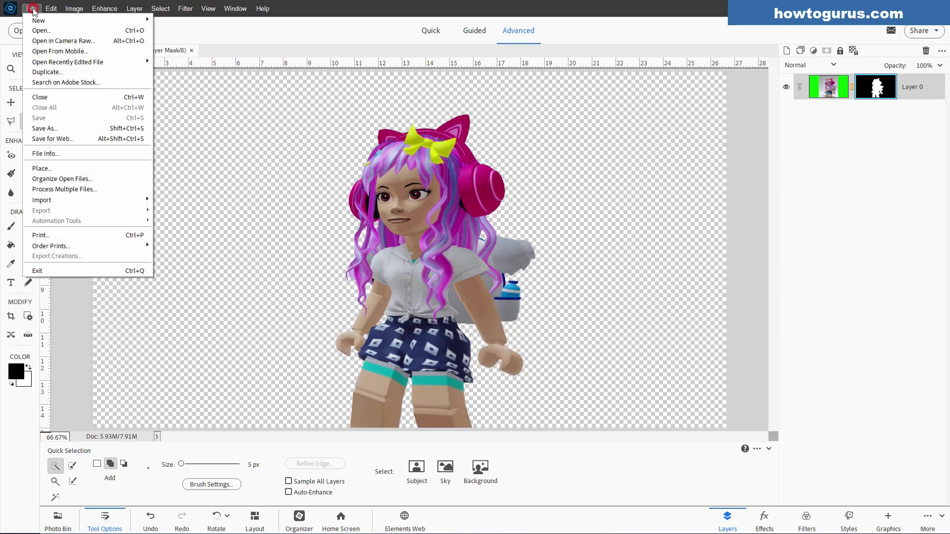
pyautogui.click(60, 129)
pyautogui.click(295, 385)
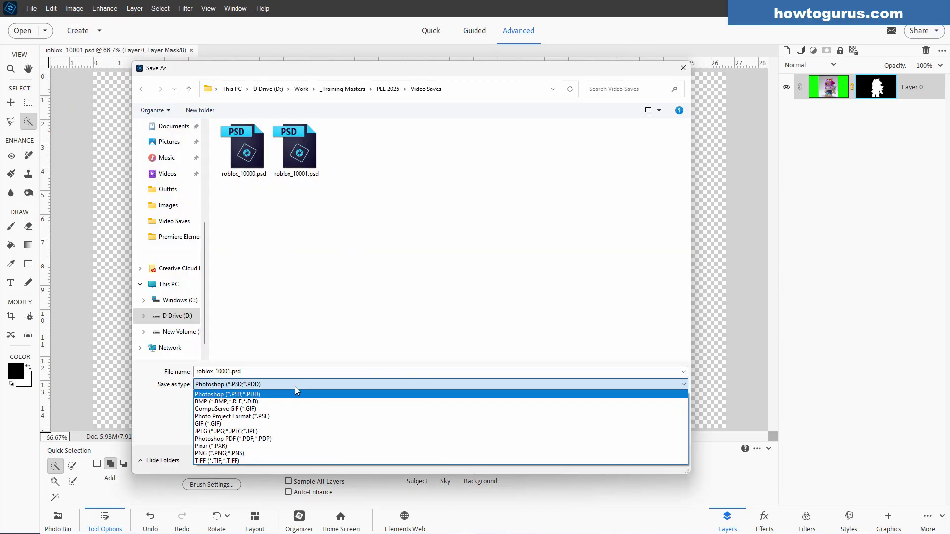
pyautogui.click(255, 453)
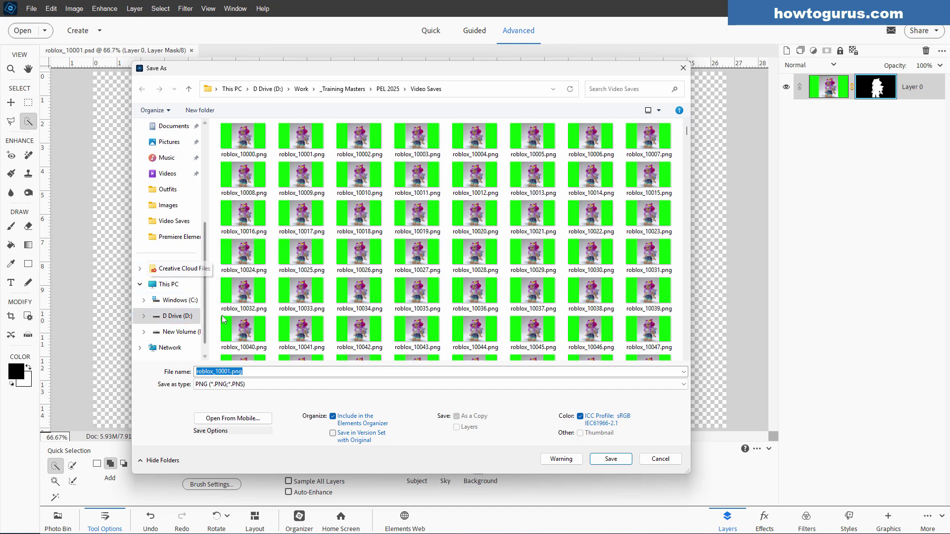
pyautogui.click(197, 372)
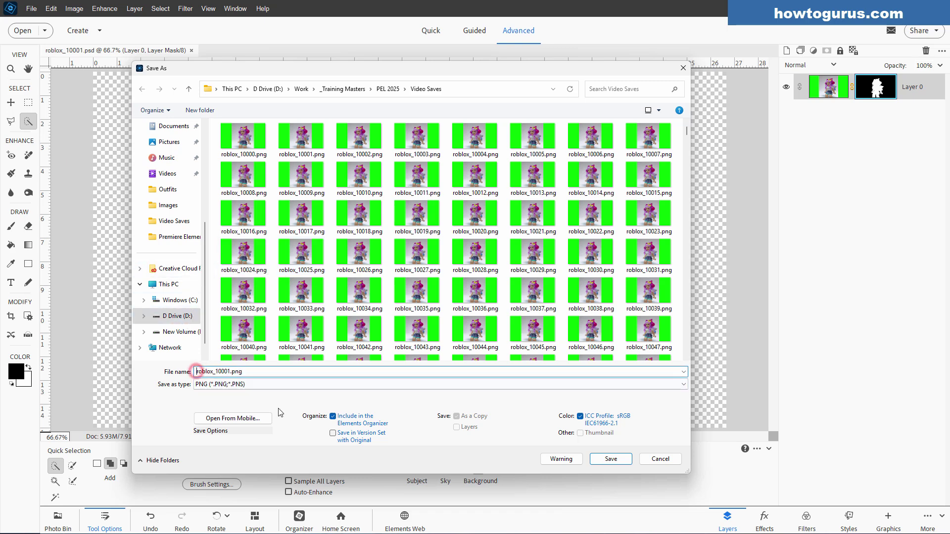
pyautogui.write('G-')
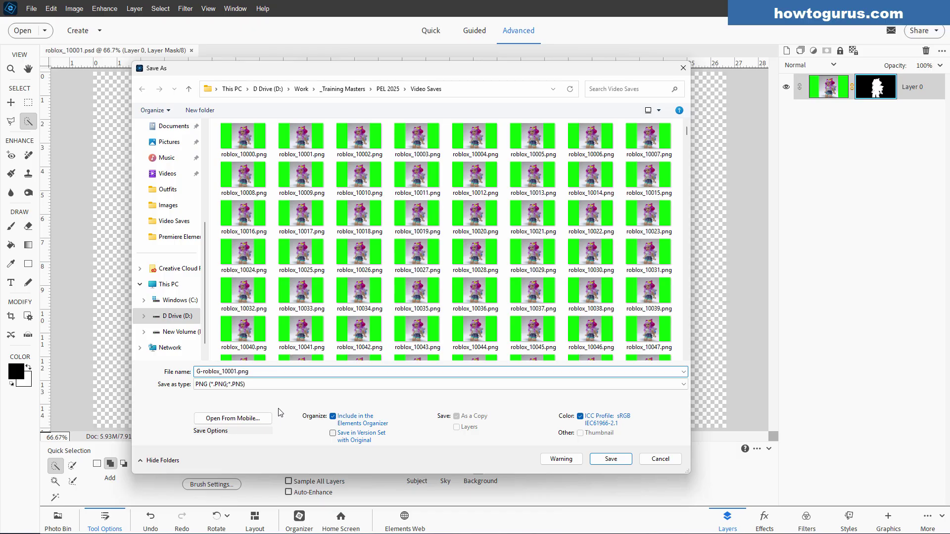
pyautogui.click(611, 459)
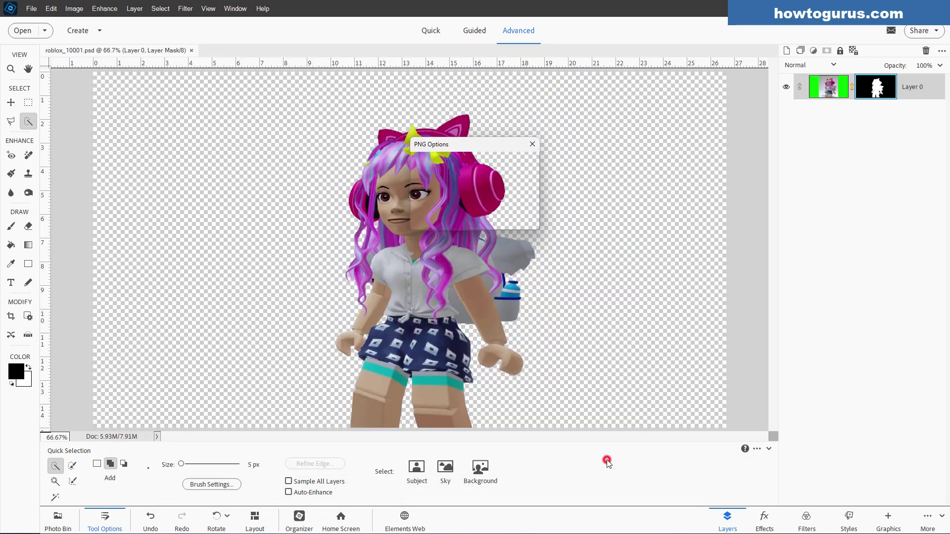
pyautogui.click(520, 164)
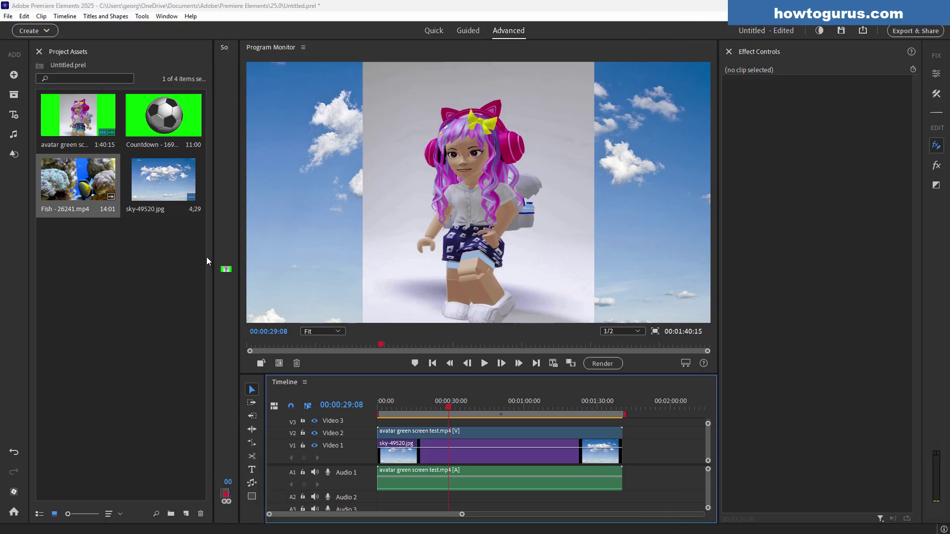
# Import G-roblox_10000.png and G-roblox_10001.png from the Video Saves folder into the project
pyautogui.click(14, 74)
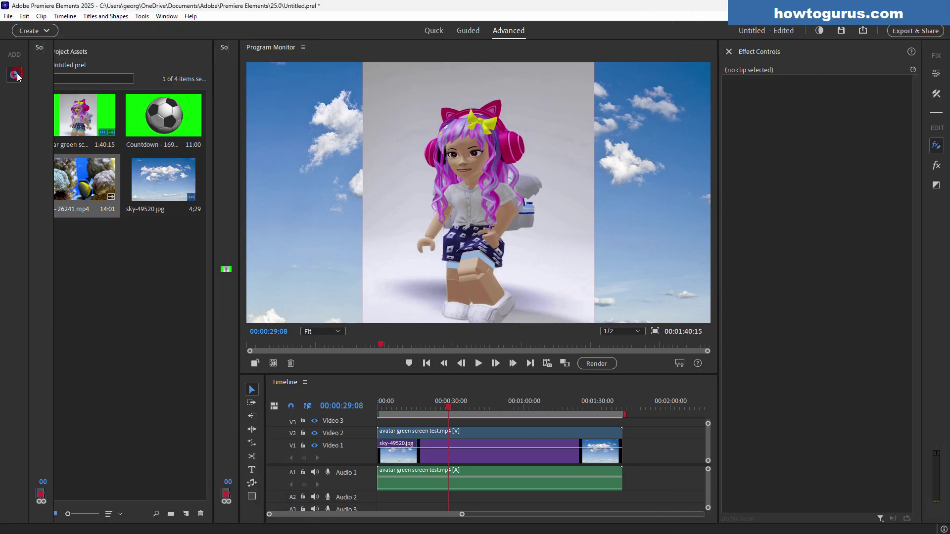
pyautogui.click(45, 128)
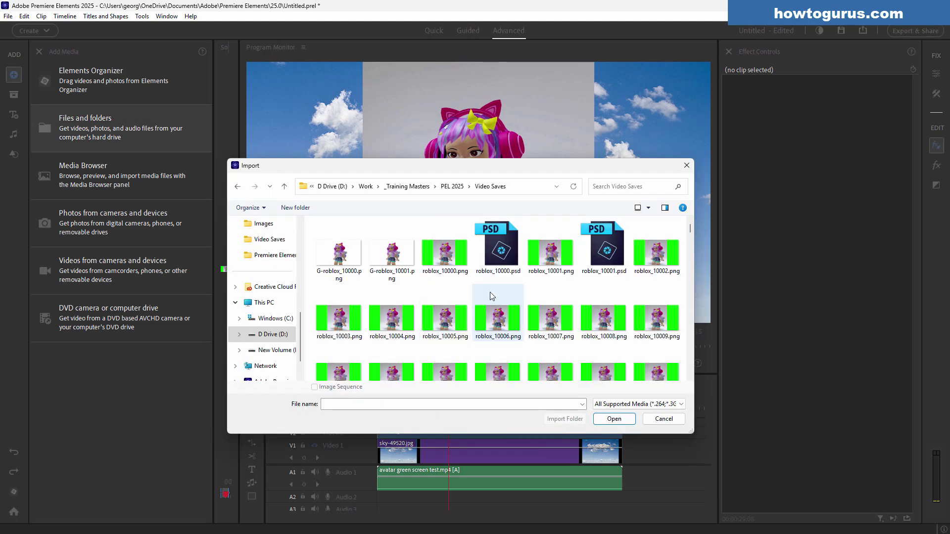
pyautogui.click(490, 187)
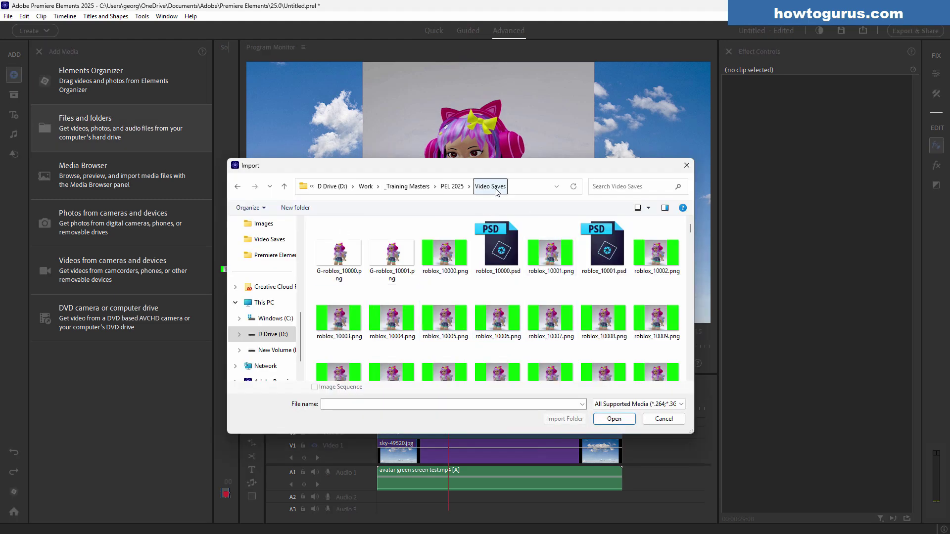
pyautogui.click(343, 262)
pyautogui.keyDown('ctrl'); pyautogui.click(373, 274); pyautogui.keyUp('ctrl')
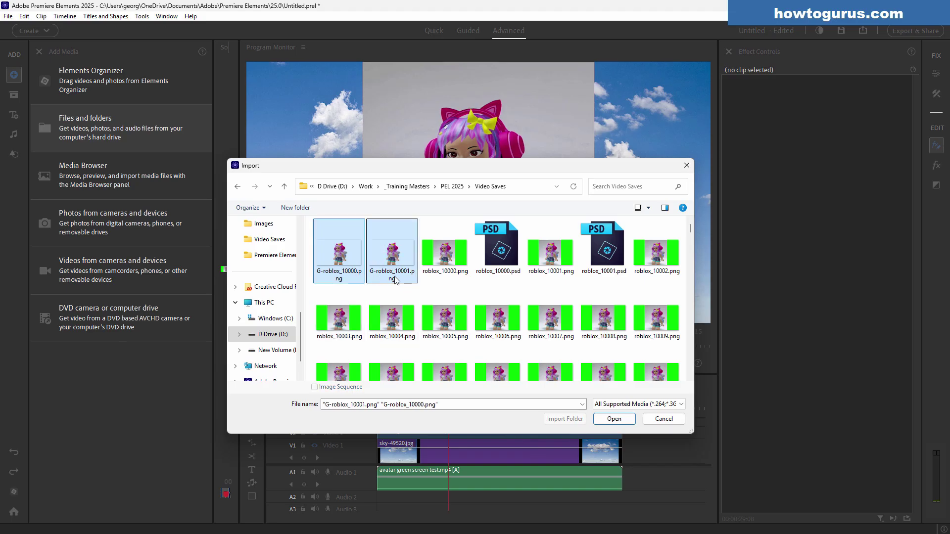
pyautogui.click(613, 419)
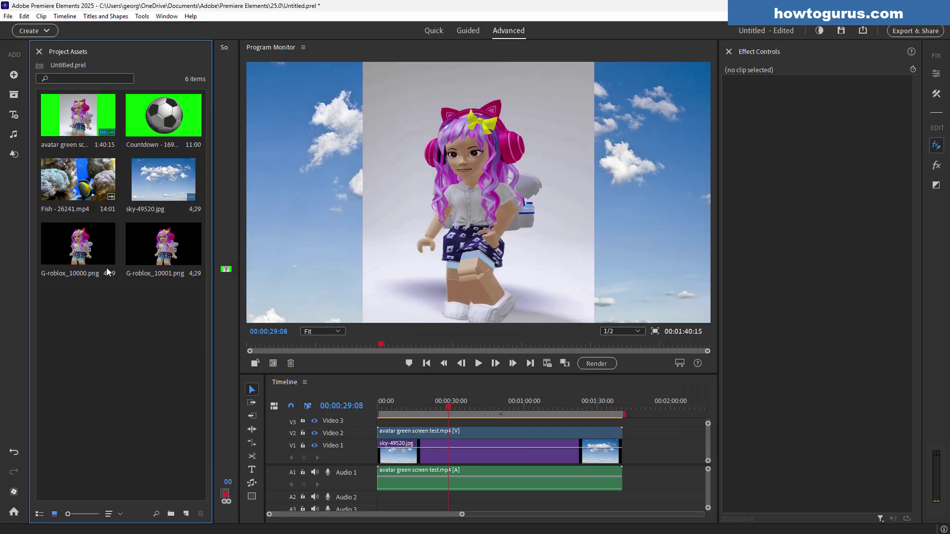
# Place both imported stills on Video 1 after the sky clip and scrub between them to compare the two frames
pyautogui.click(179, 292)
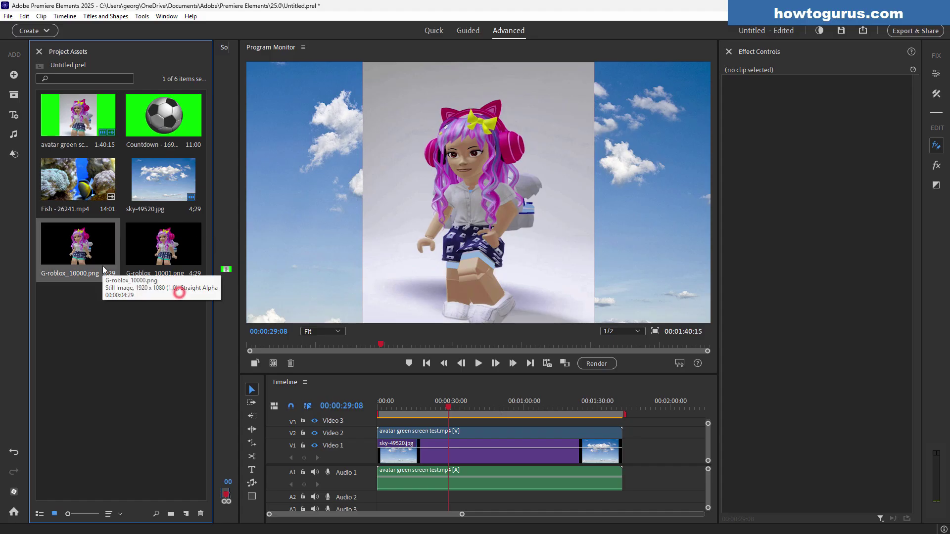
pyautogui.keyDown('shift'); pyautogui.click(154, 257); pyautogui.keyUp('shift')
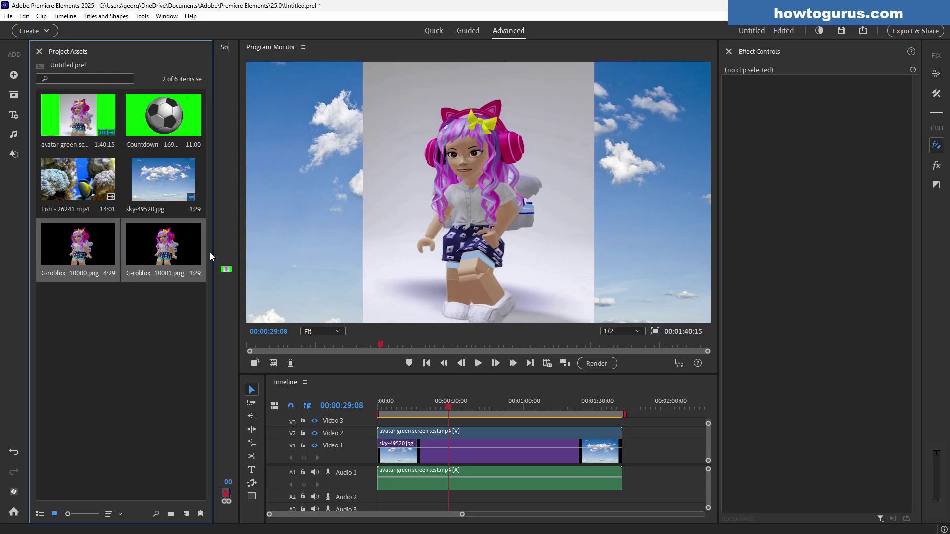
pyautogui.moveTo(158, 259); pyautogui.dragTo(642, 445)
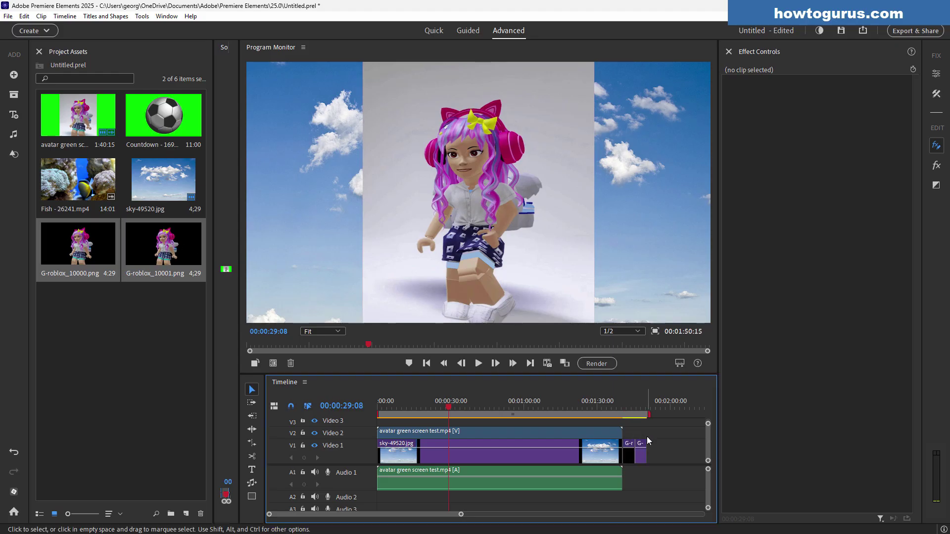
pyautogui.moveTo(639, 414)
pyautogui.mouseDown()
pyautogui.moveTo(627, 417)
pyautogui.moveTo(639, 414)
pyautogui.mouseUp()
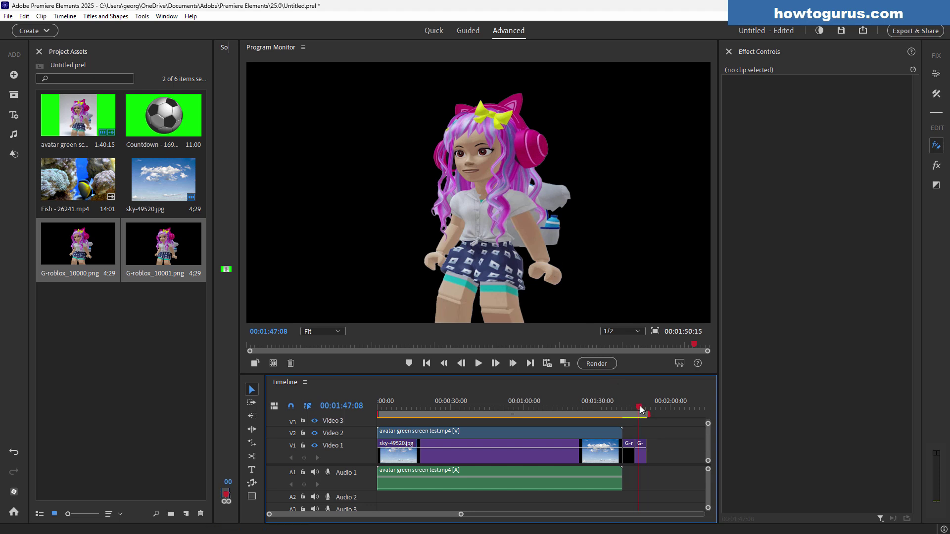
pyautogui.moveTo(640, 409); pyautogui.dragTo(631, 411)
pyautogui.moveTo(635, 415); pyautogui.dragTo(633, 411)
pyautogui.moveTo(634, 410); pyautogui.dragTo(633, 411)
pyautogui.moveTo(641, 407); pyautogui.dragTo(631, 408)
# Shorten the G-roblox_10000.png clip on Video 1 to about three frames by trimming its end
pyautogui.click(629, 457)
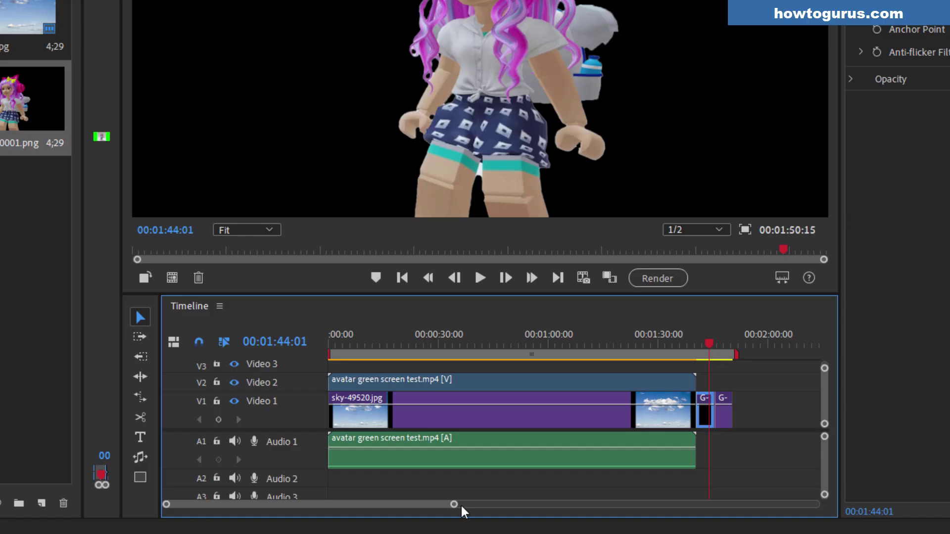
pyautogui.moveTo(454, 504); pyautogui.dragTo(471, 505)
pyautogui.press('=')
pyautogui.press('=')
pyautogui.press('=')
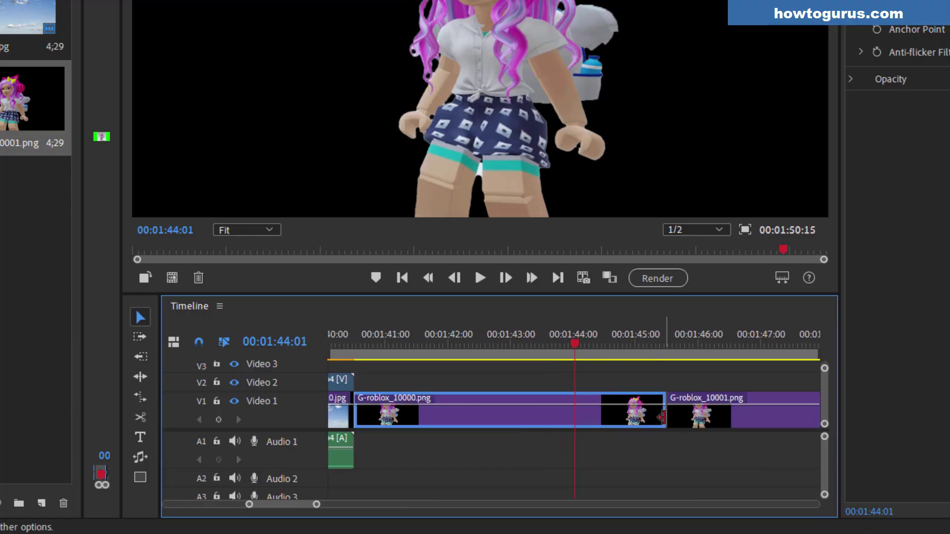
pyautogui.moveTo(664, 411); pyautogui.dragTo(363, 414)
# Trim the end of the G-roblox_10000.png clip to a duration of one frame and step across it to check
pyautogui.click(362, 341)
pyautogui.moveTo(317, 504); pyautogui.dragTo(269, 503)
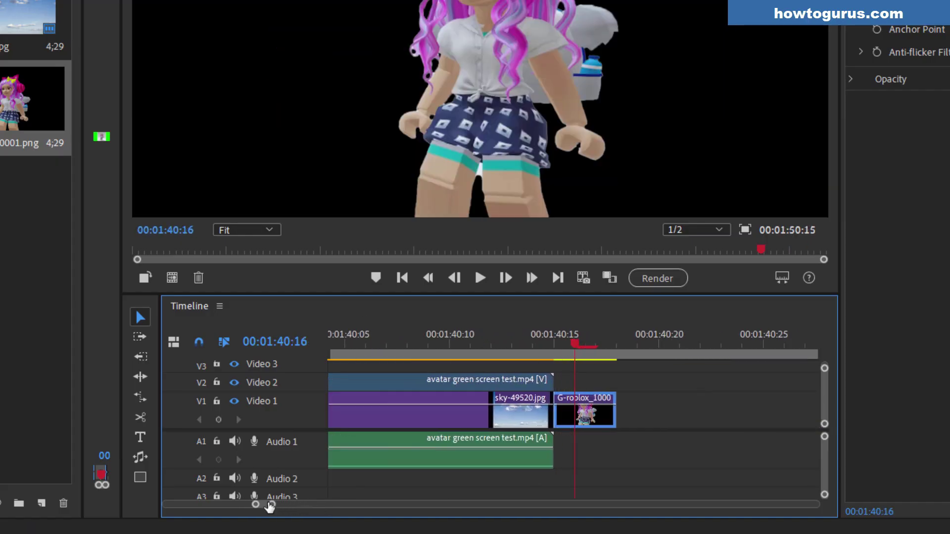
pyautogui.moveTo(609, 414); pyautogui.dragTo(611, 413)
pyautogui.moveTo(572, 342)
pyautogui.mouseDown()
pyautogui.moveTo(551, 347)
pyautogui.moveTo(569, 347)
pyautogui.mouseUp()
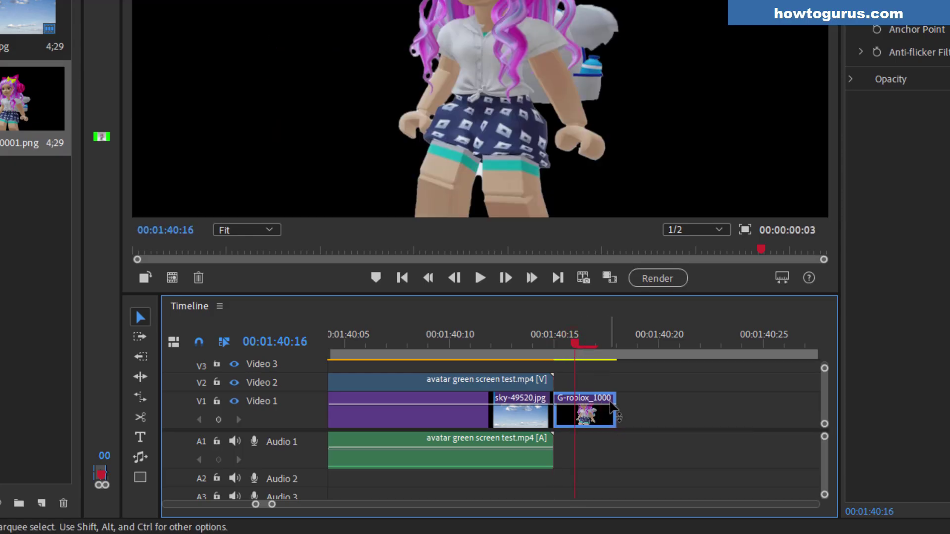
pyautogui.moveTo(614, 411); pyautogui.dragTo(574, 410)
pyautogui.press('Left')
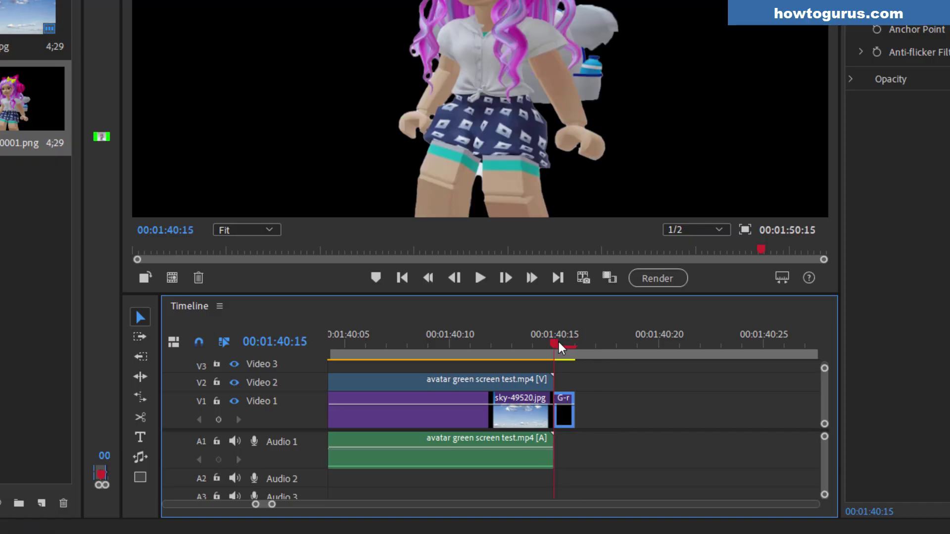
pyautogui.press('Right')
pyautogui.press('Left')
# Try to move the G-roblox_10001.png clip up against the end of the sky section on Video 1, and undo it
pyautogui.moveTo(262, 503); pyautogui.dragTo(337, 506)
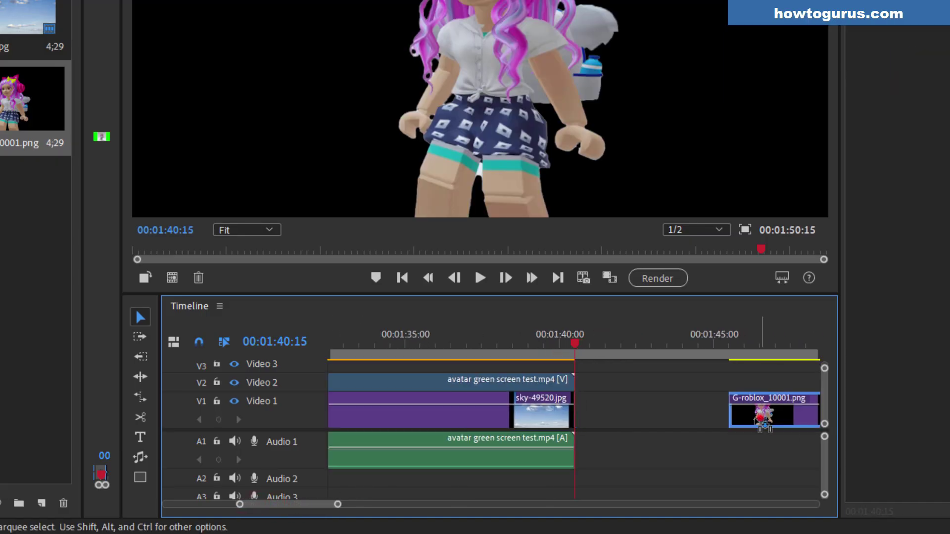
pyautogui.moveTo(762, 423); pyautogui.dragTo(632, 415)
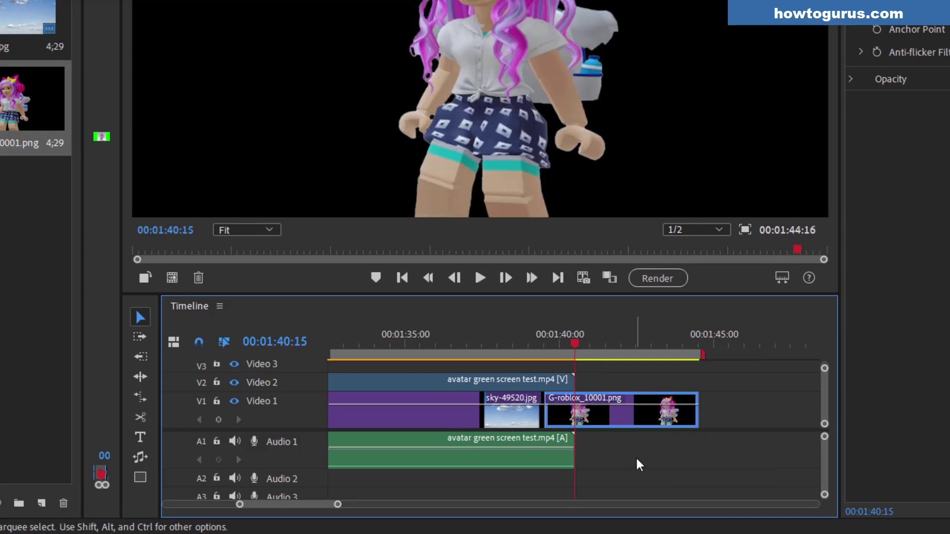
pyautogui.hotkey('ctrl', 'z')
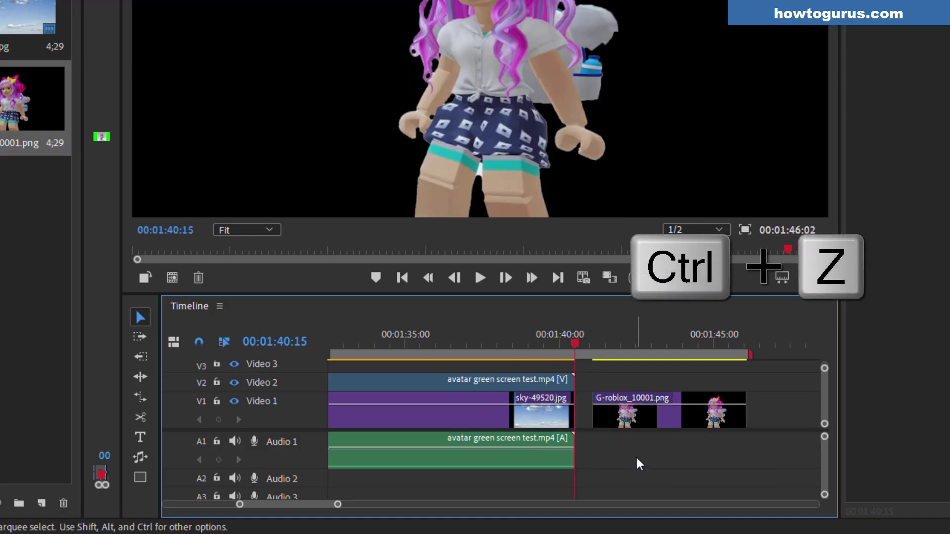
pyautogui.hotkey('ctrl', 'z')
# Move the G-roblox_10001.png clip close to the first still and shorten it to about nine frames
pyautogui.moveTo(764, 417); pyautogui.dragTo(626, 424)
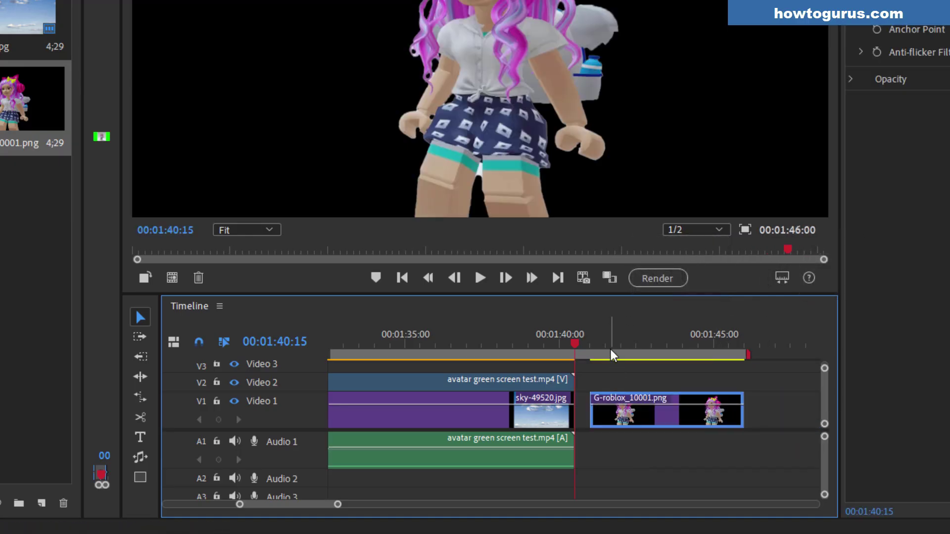
pyautogui.moveTo(575, 344); pyautogui.dragTo(579, 344)
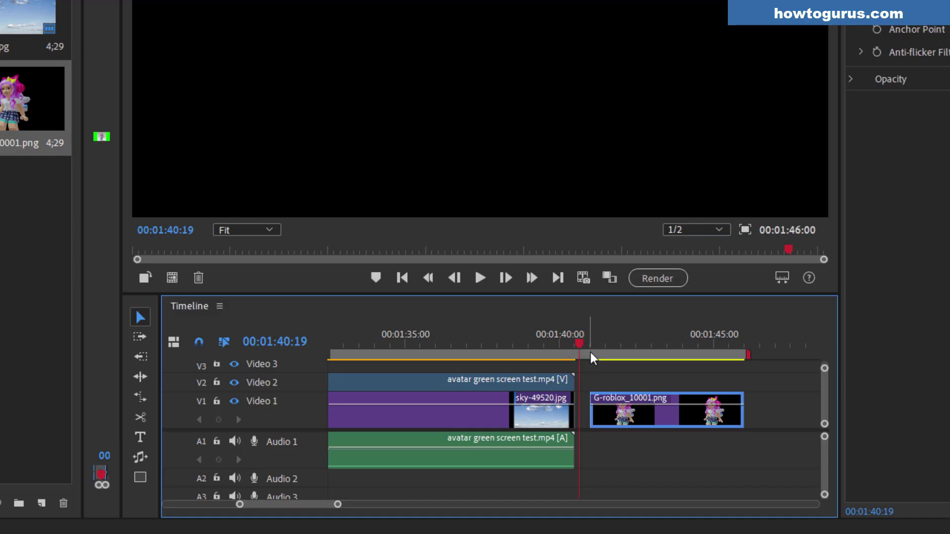
pyautogui.moveTo(743, 415); pyautogui.dragTo(598, 421)
pyautogui.moveTo(337, 506); pyautogui.dragTo(276, 506)
pyautogui.moveTo(767, 423); pyautogui.dragTo(600, 426)
# Reduce the G-roblox_10001.png clip to one frame directly after the one-frame G-roblox_10000.png clip on Video 1
pyautogui.click(582, 345)
pyautogui.moveTo(583, 345); pyautogui.dragTo(584, 345)
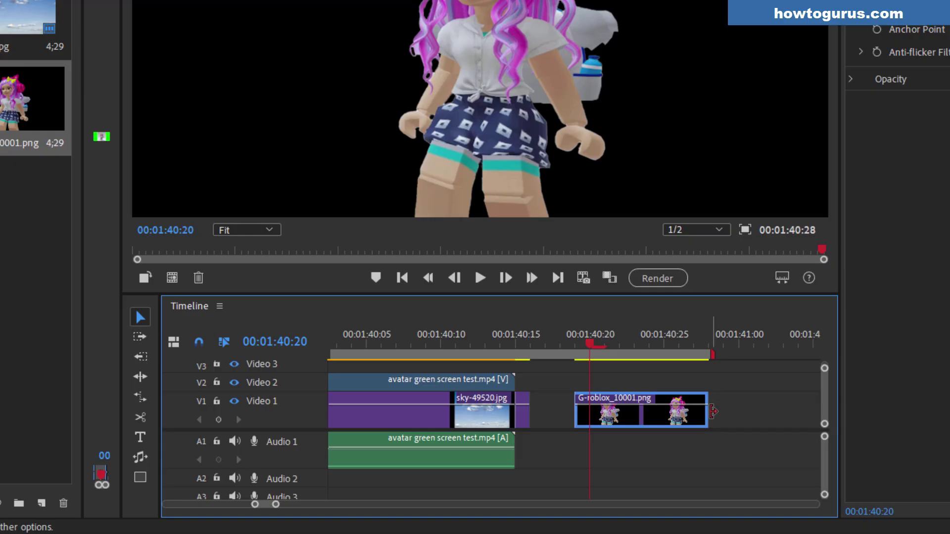
pyautogui.moveTo(707, 414); pyautogui.dragTo(539, 421)
# Compare the two one-frame stills by moving the playhead between 00:01:40:15 and 00:01:40:16
pyautogui.click(520, 338)
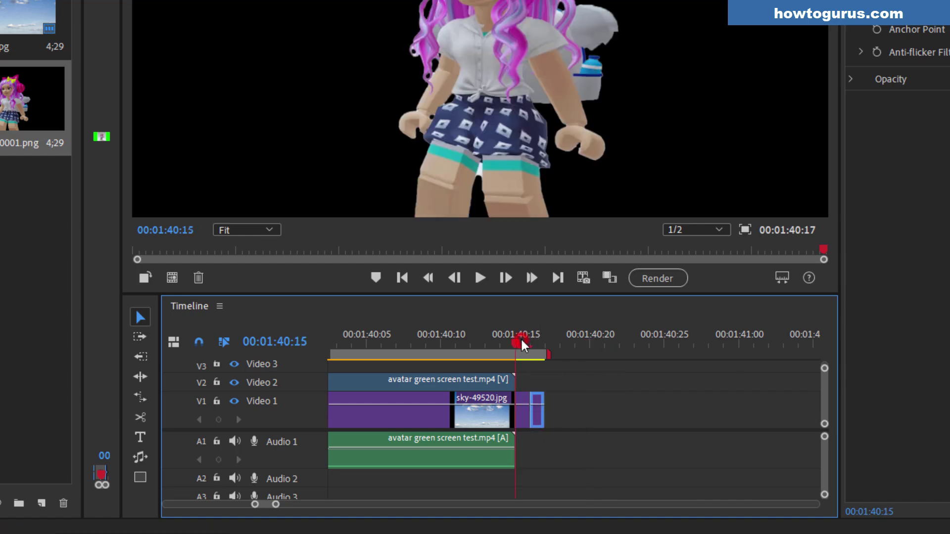
pyautogui.click(535, 340)
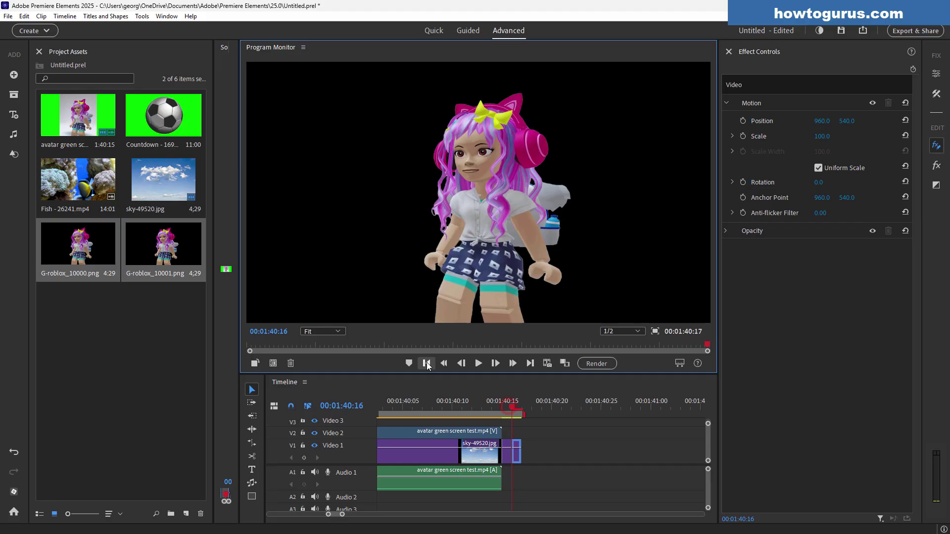
pyautogui.click(427, 364)
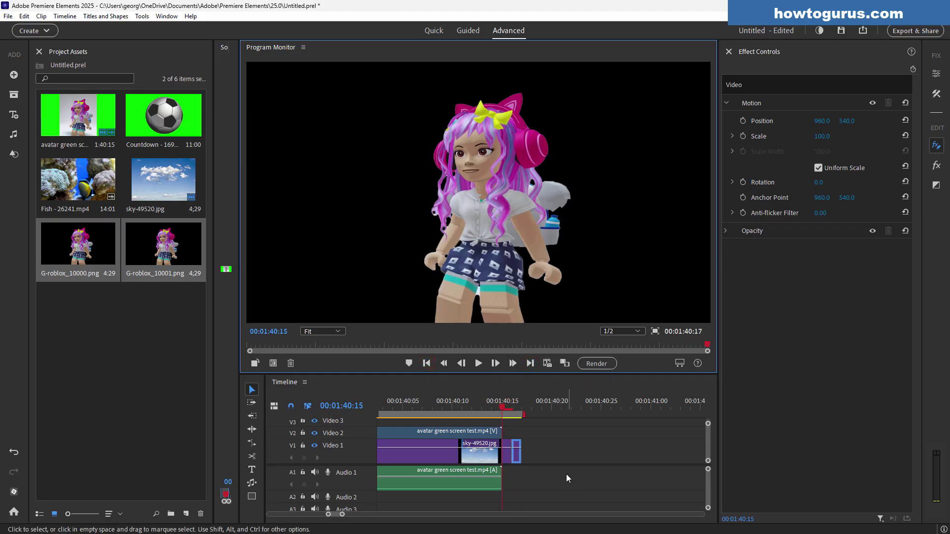
pyautogui.click(550, 465)
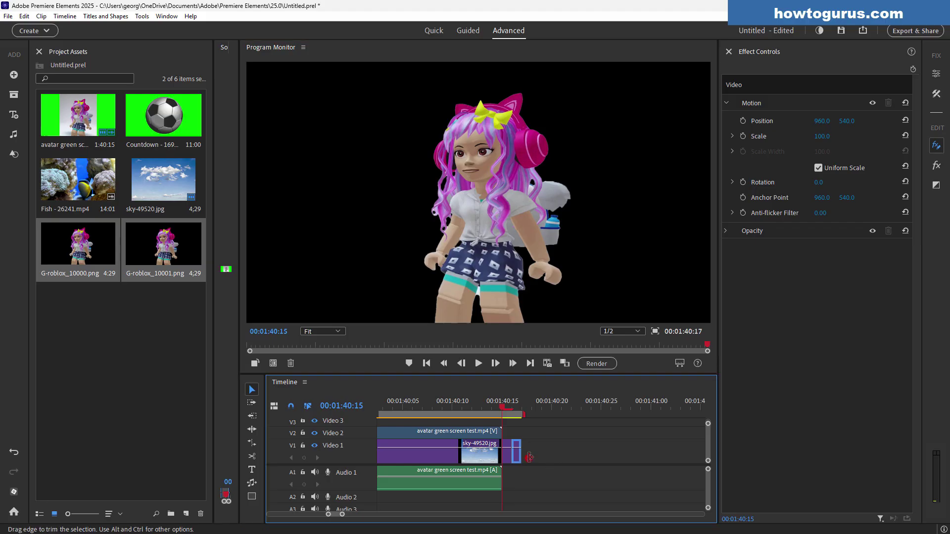
pyautogui.moveTo(524, 434); pyautogui.dragTo(529, 456)
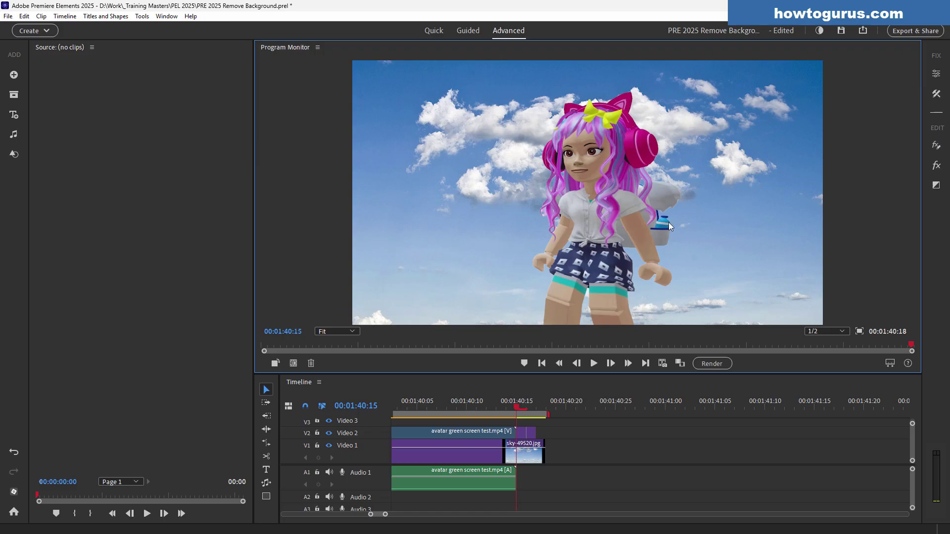
# Hide the Video 1 track and copy the two one-frame avatar stills from Video 2
pyautogui.click(524, 433)
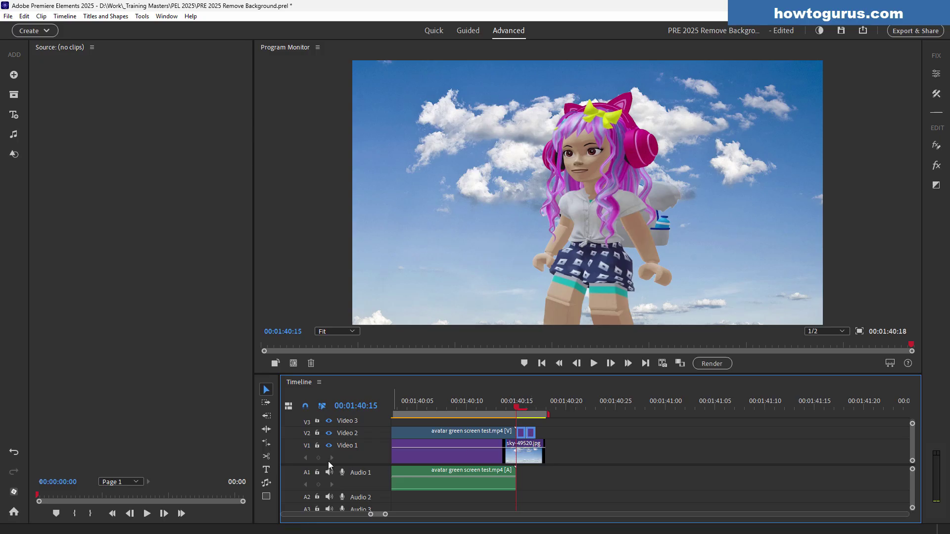
pyautogui.click(329, 446)
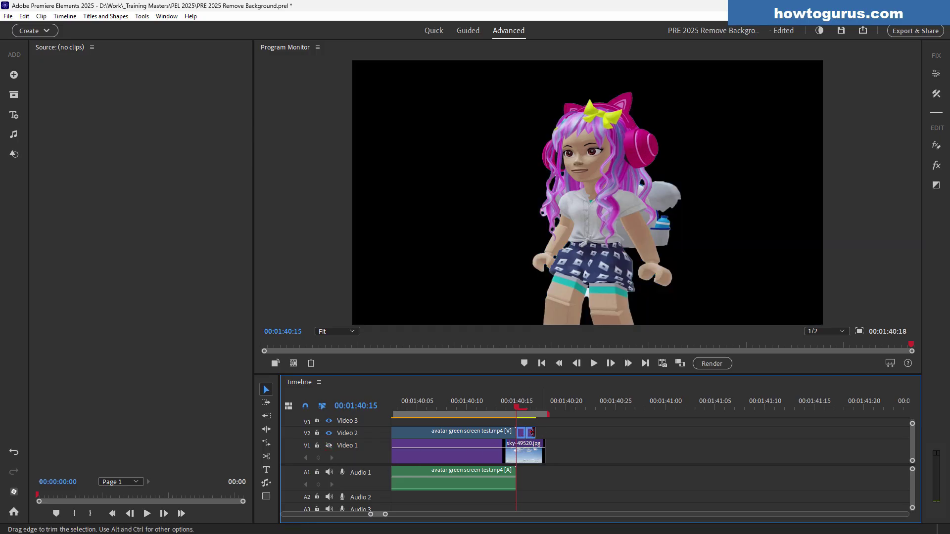
pyautogui.hotkey('ctrl', 'c')
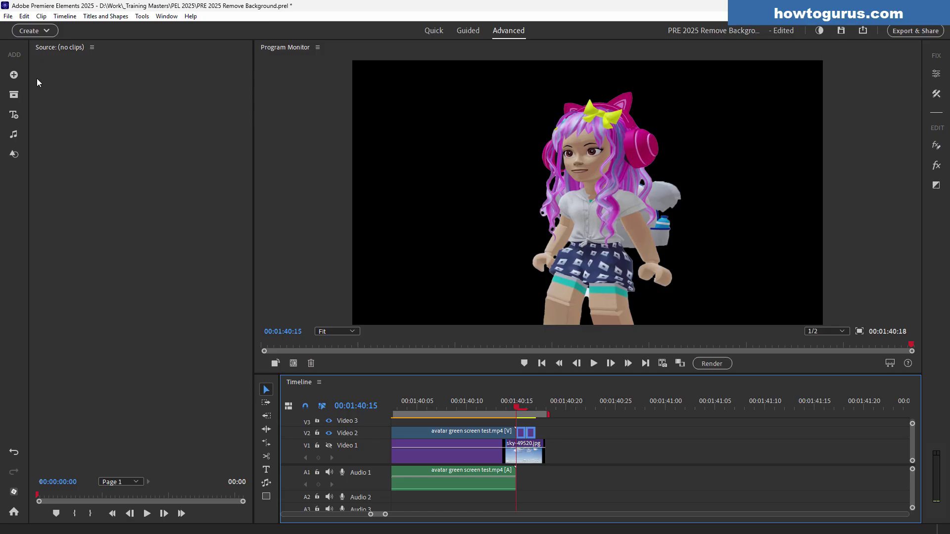
# Create a new project named My Project, saving the changes to the current project
pyautogui.click(8, 16)
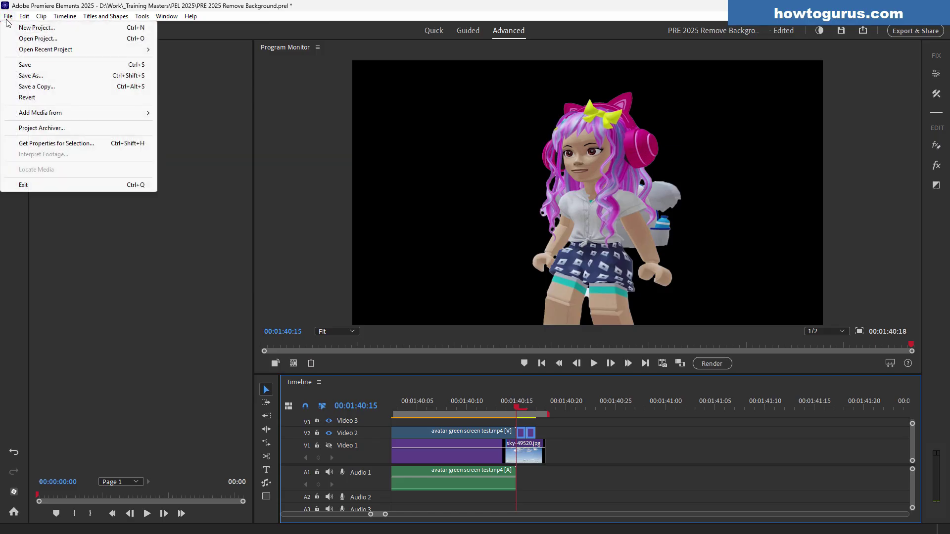
pyautogui.click(22, 31)
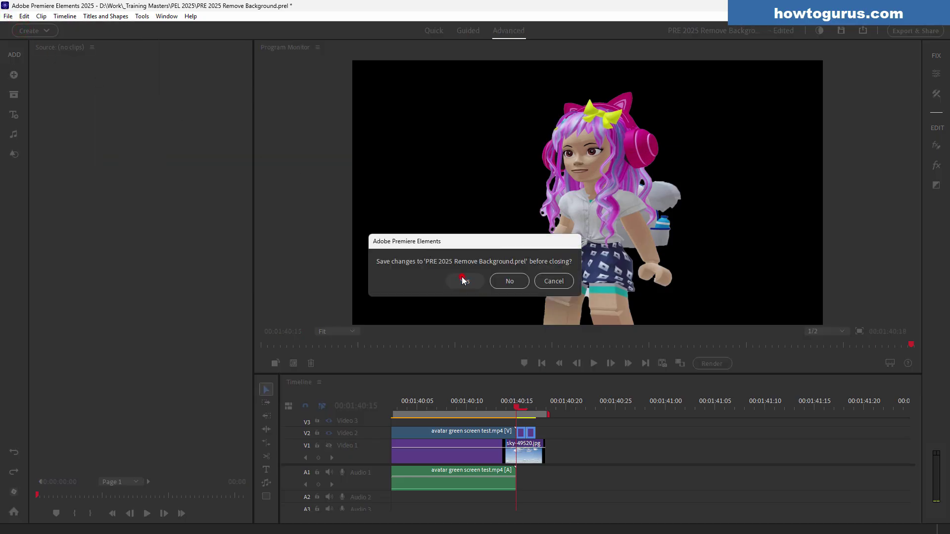
pyautogui.click(461, 277)
pyautogui.click(622, 361)
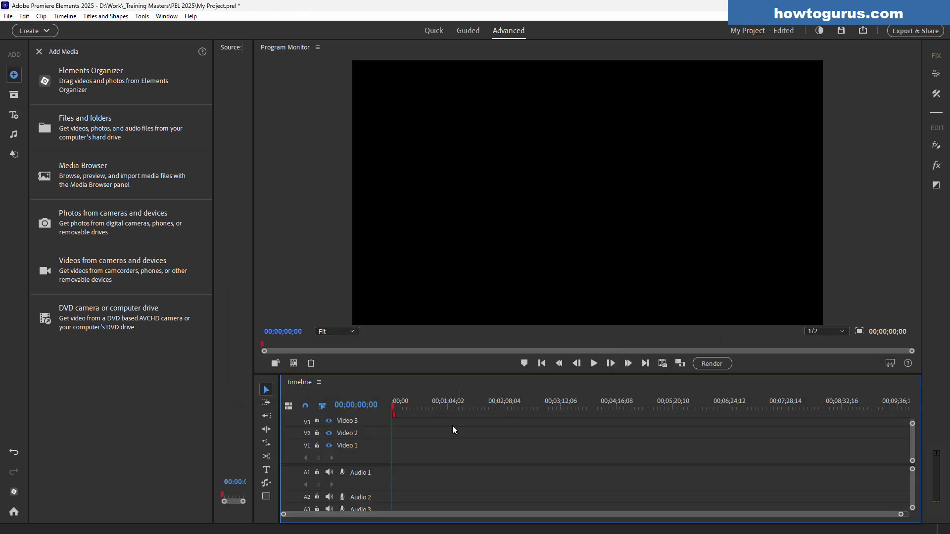
# Paste the two copied avatar frames at the start of Video 1 in the new project's timeline
pyautogui.hotkey('ctrl', 'v')
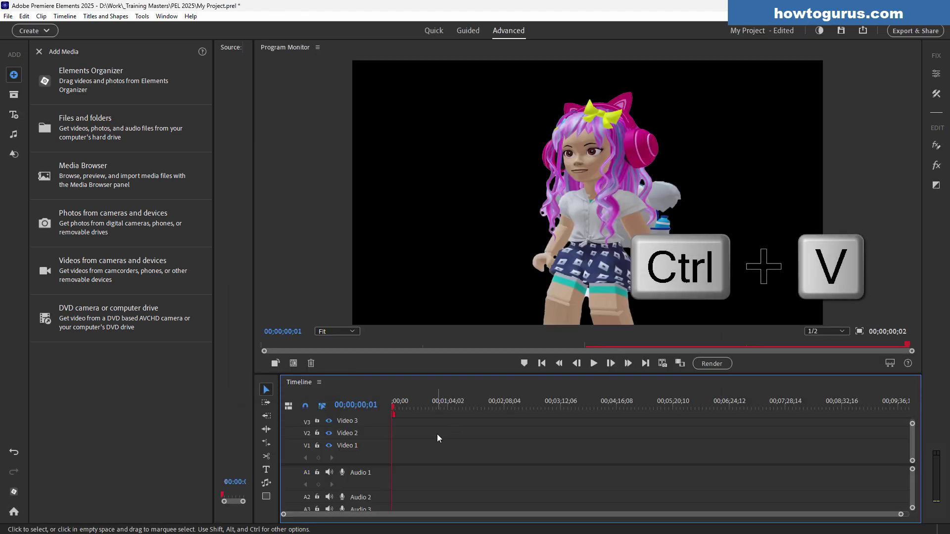
pyautogui.press('=')
pyautogui.press('=')
pyautogui.press('=')
pyautogui.press('=')
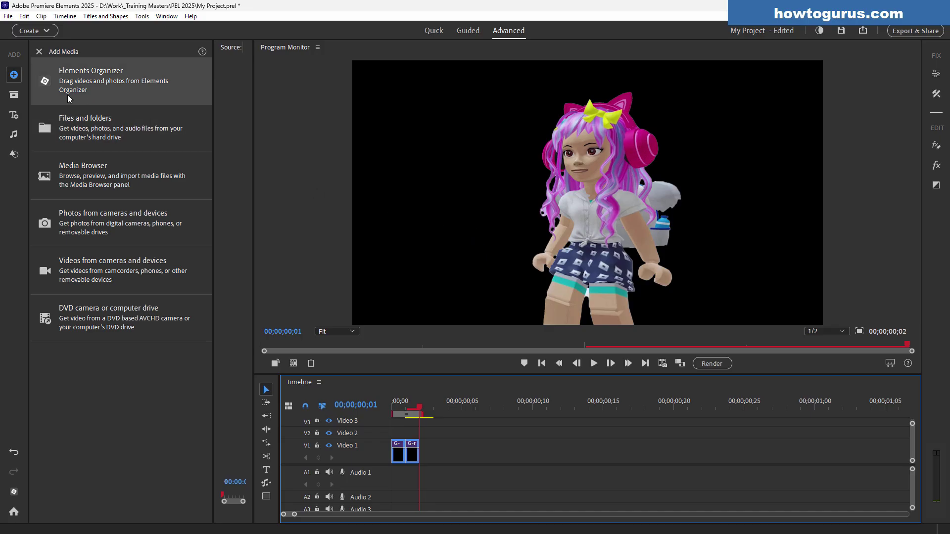
# Create a bright green color matte with hue 132° and the suggested in-gamut color, keeping the name Color Matte
pyautogui.click(14, 95)
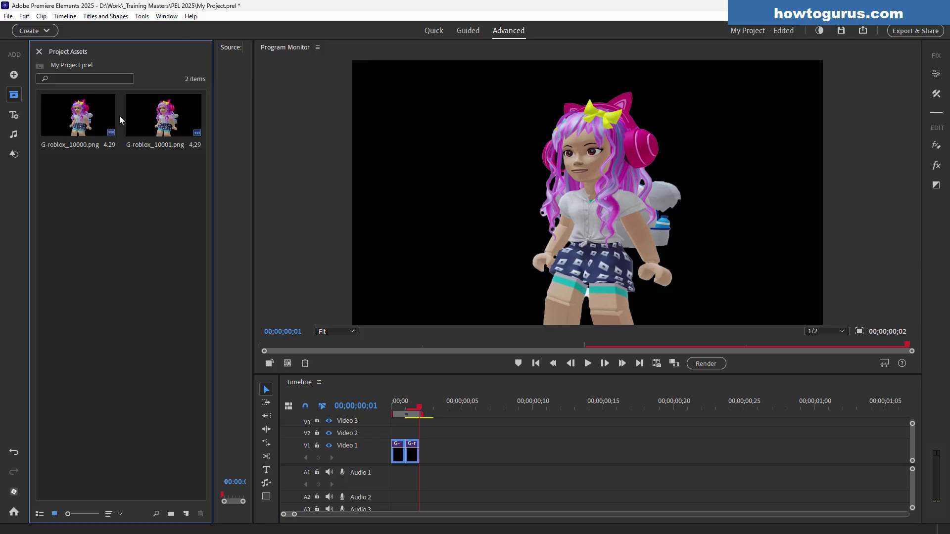
pyautogui.click(187, 514)
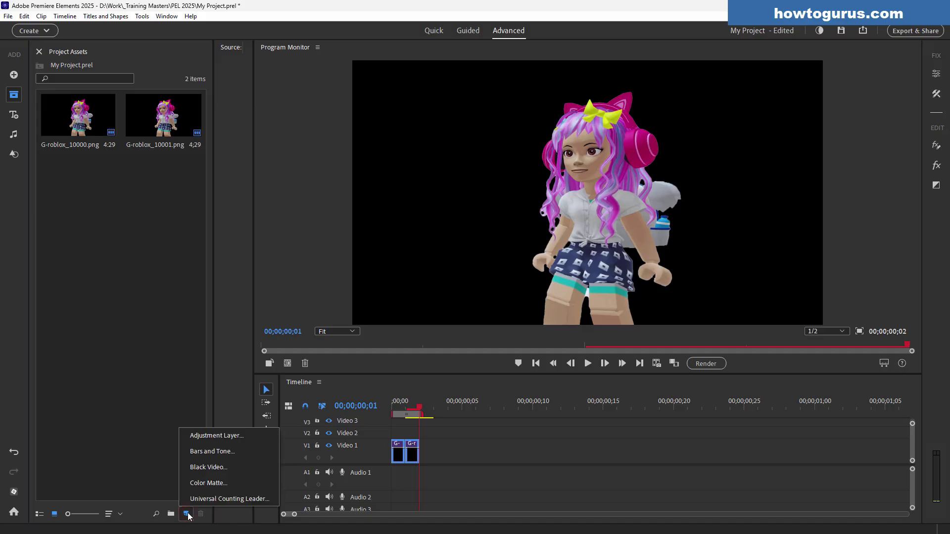
pyautogui.click(209, 483)
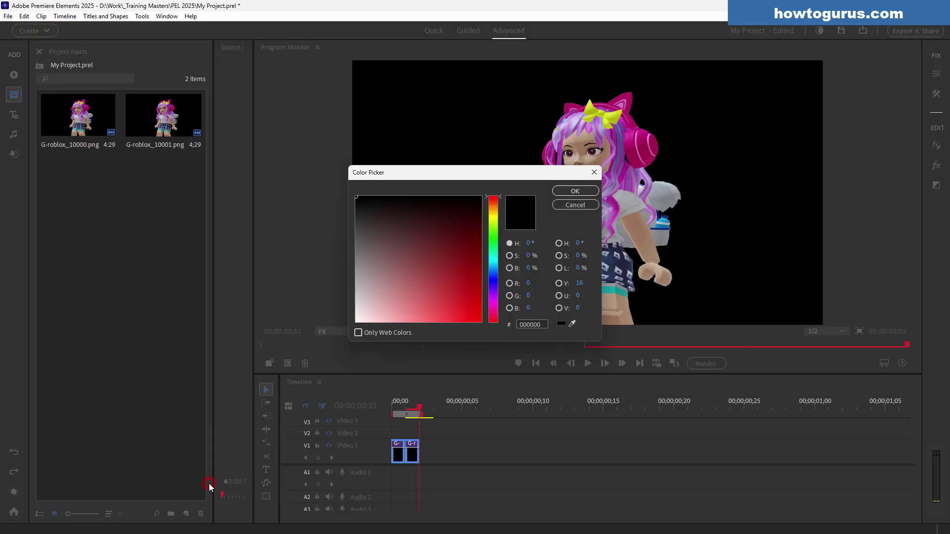
pyautogui.click(493, 244)
pyautogui.moveTo(493, 245); pyautogui.dragTo(496, 243)
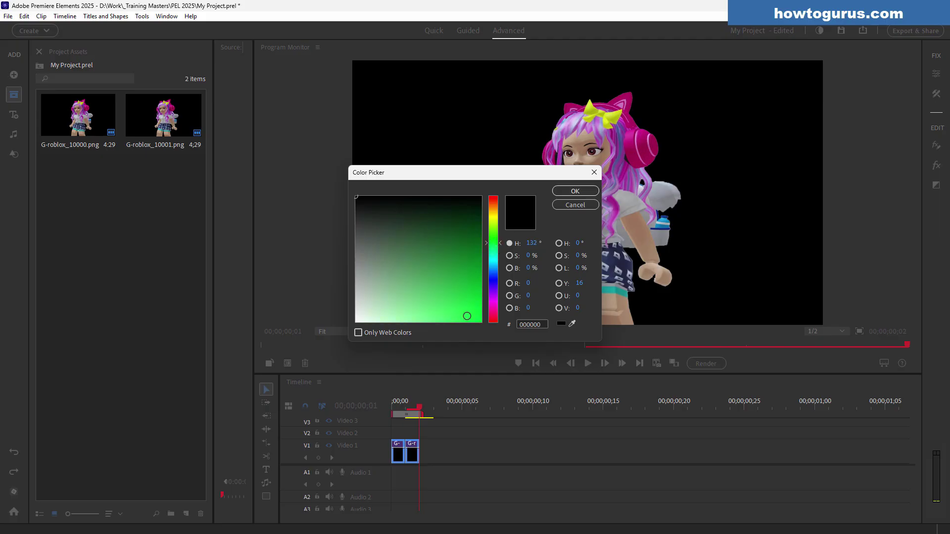
pyautogui.moveTo(467, 316); pyautogui.dragTo(484, 324)
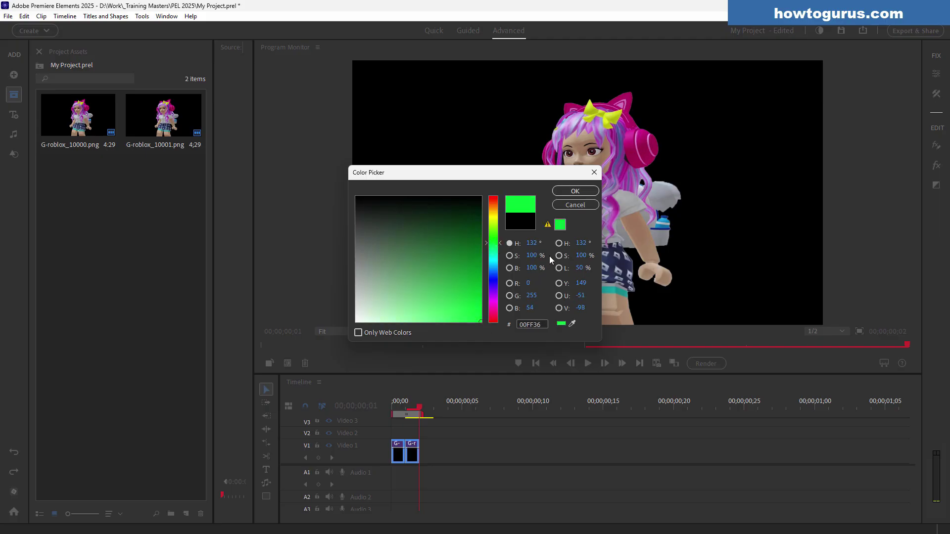
pyautogui.click(560, 225)
pyautogui.click(567, 192)
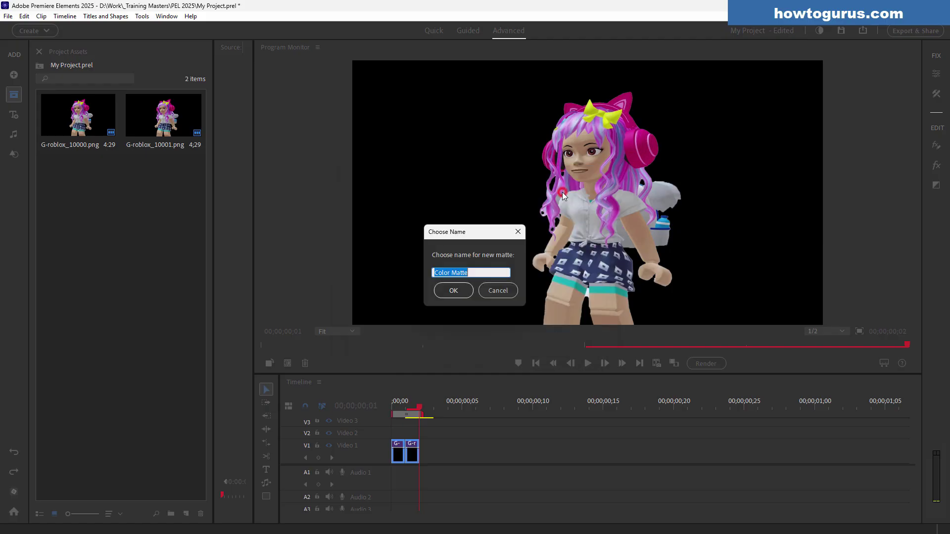
pyautogui.click(452, 291)
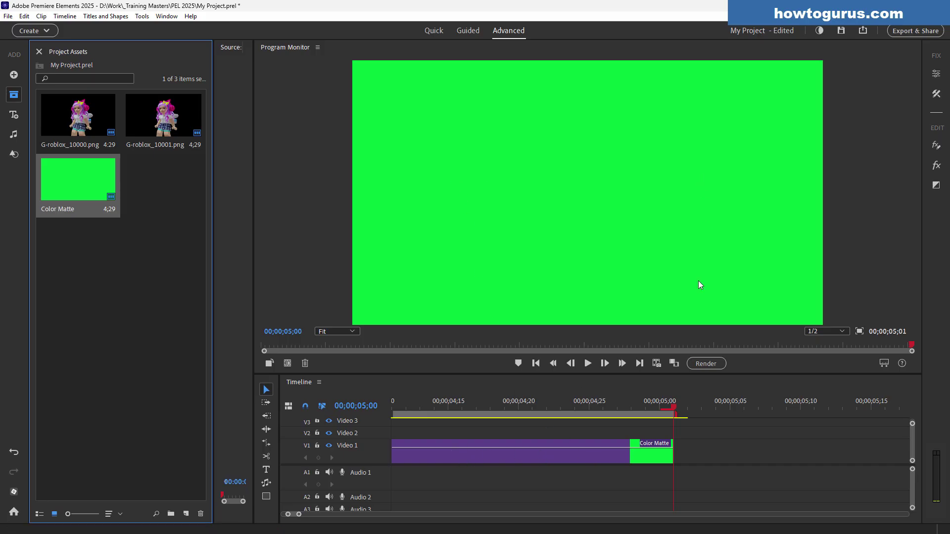
# Add one video track before the first track and one standard audio track after Audio 3
pyautogui.moveTo(294, 514); pyautogui.dragTo(282, 515)
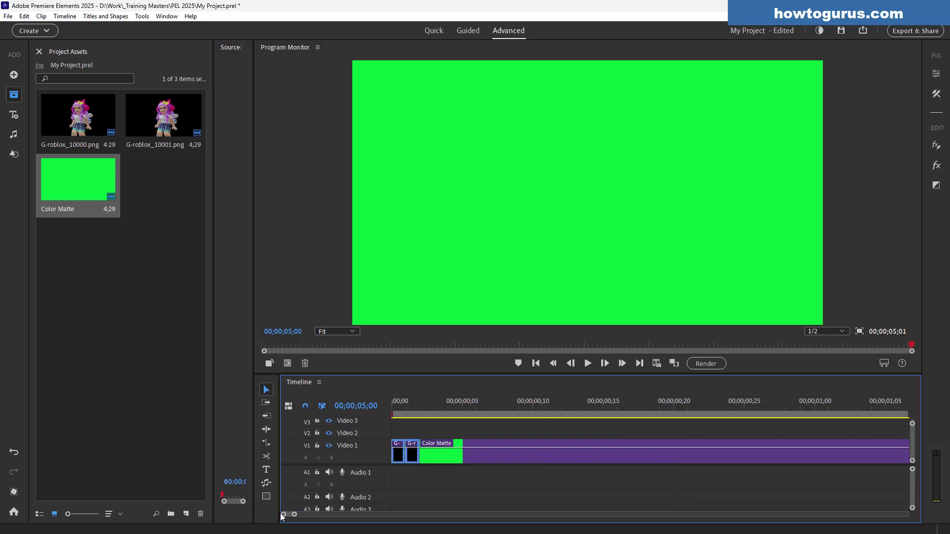
pyautogui.click(472, 453)
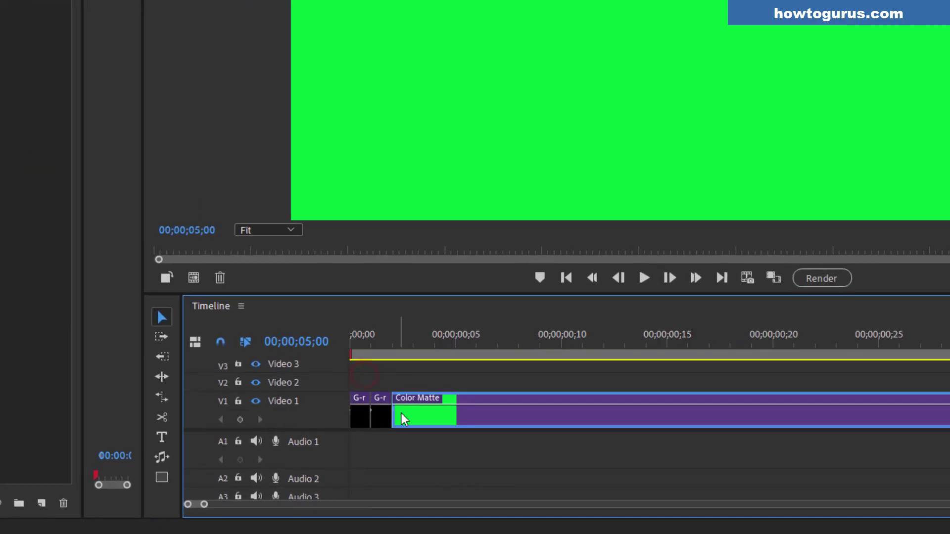
pyautogui.rightClick(301, 417)
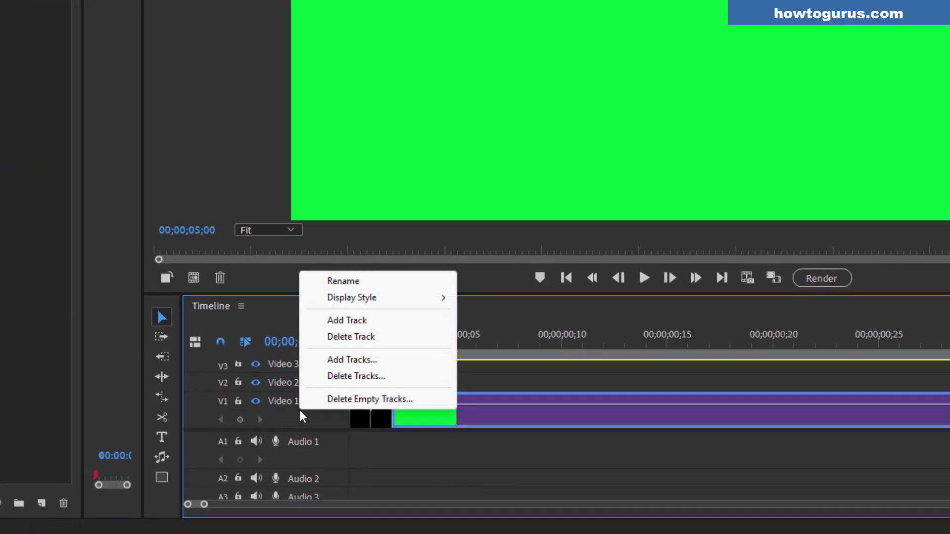
pyautogui.click(346, 360)
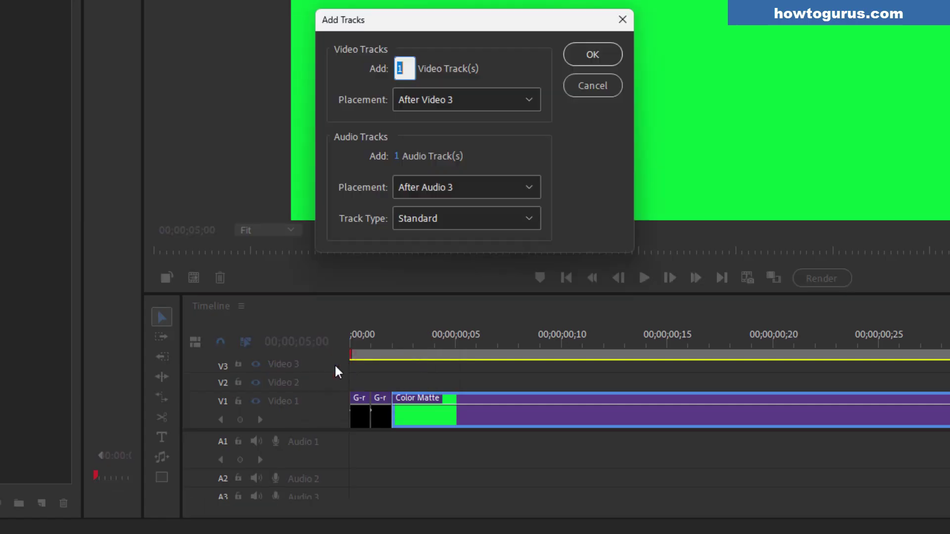
pyautogui.click(490, 99)
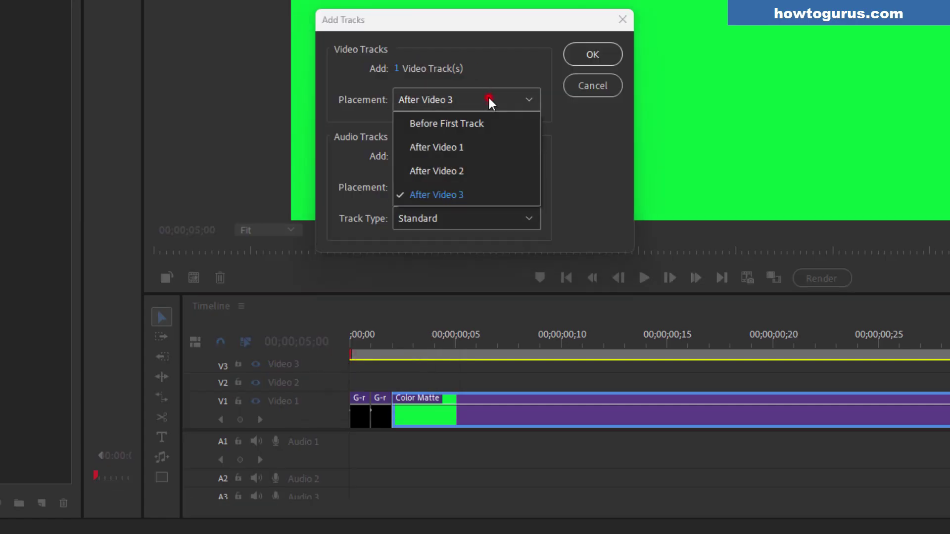
pyautogui.click(428, 124)
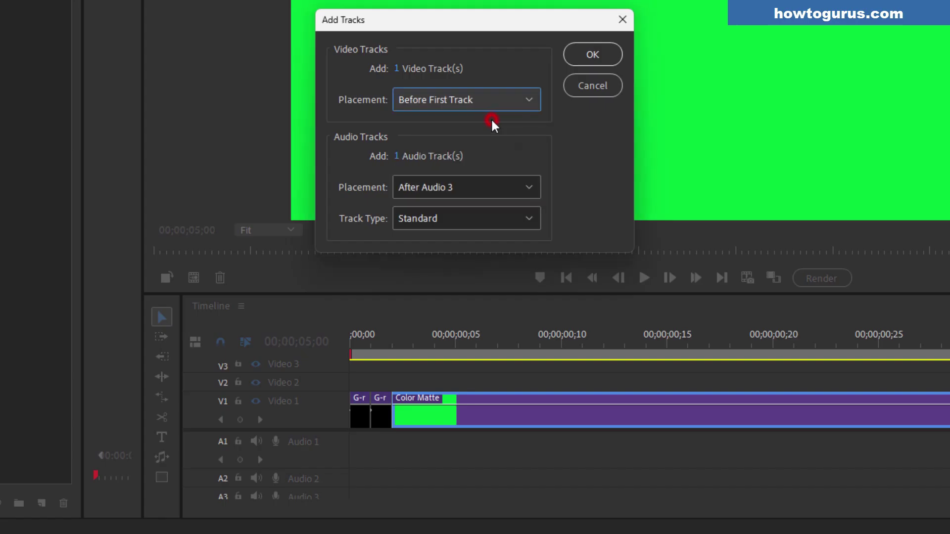
pyautogui.click(608, 52)
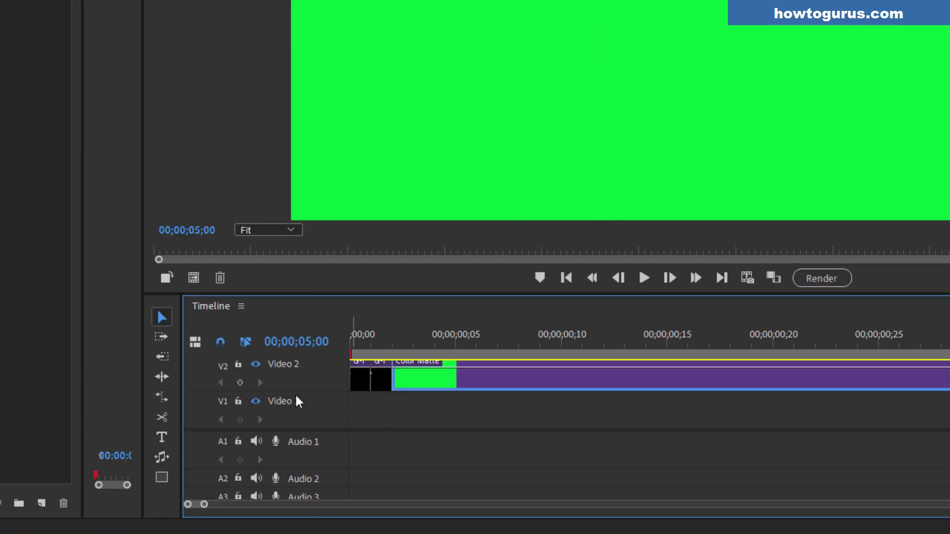
# Move the green Color Matte to the start of Video 1 beneath the avatar frames and check the composite on both frames
pyautogui.click(505, 377)
pyautogui.moveTo(504, 400); pyautogui.dragTo(425, 406)
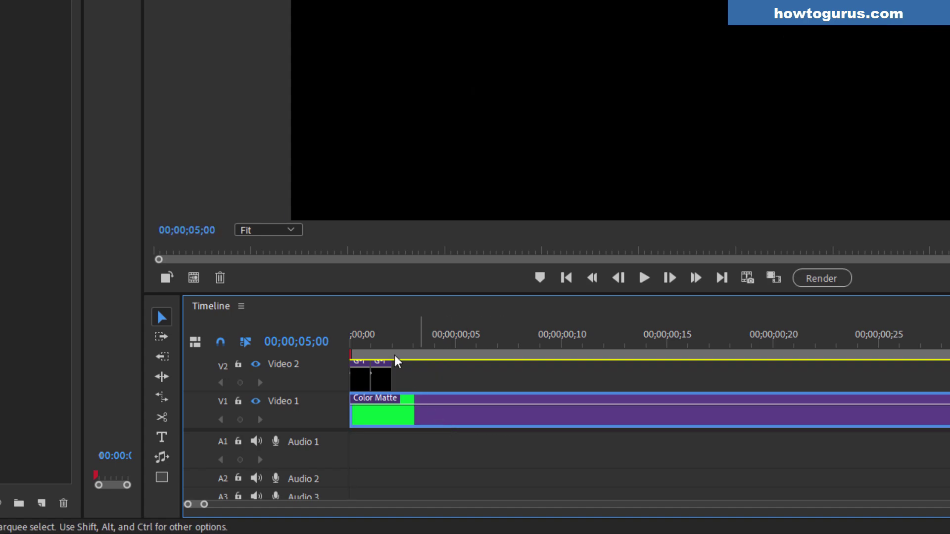
pyautogui.click(372, 338)
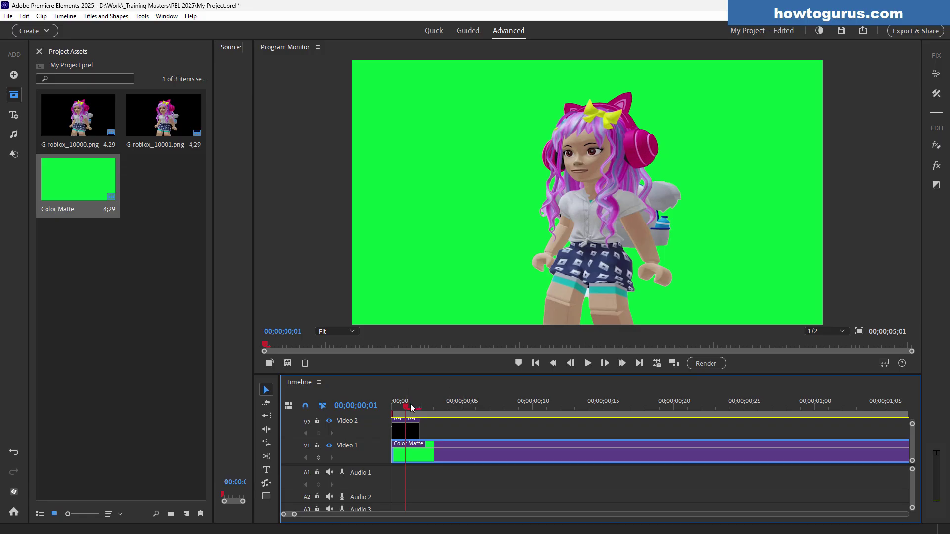
pyautogui.click(571, 364)
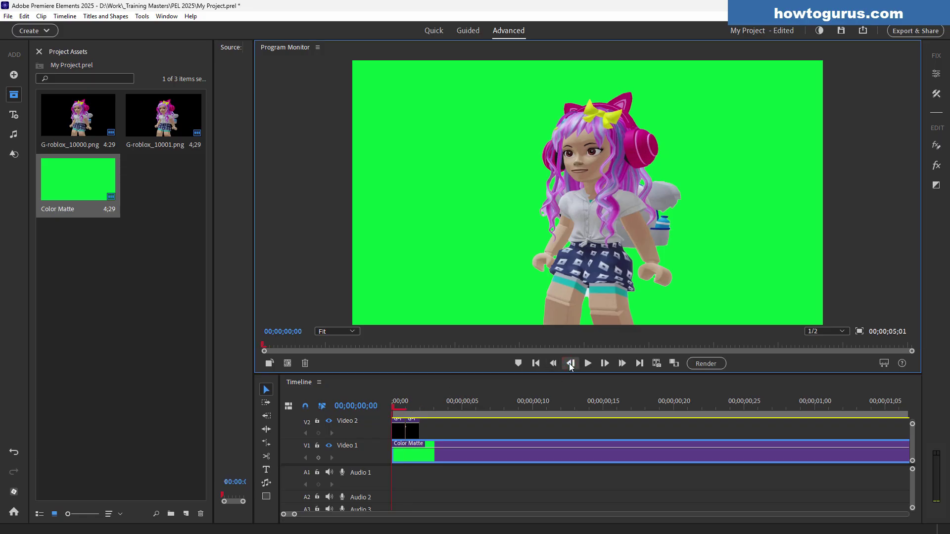
pyautogui.click(622, 364)
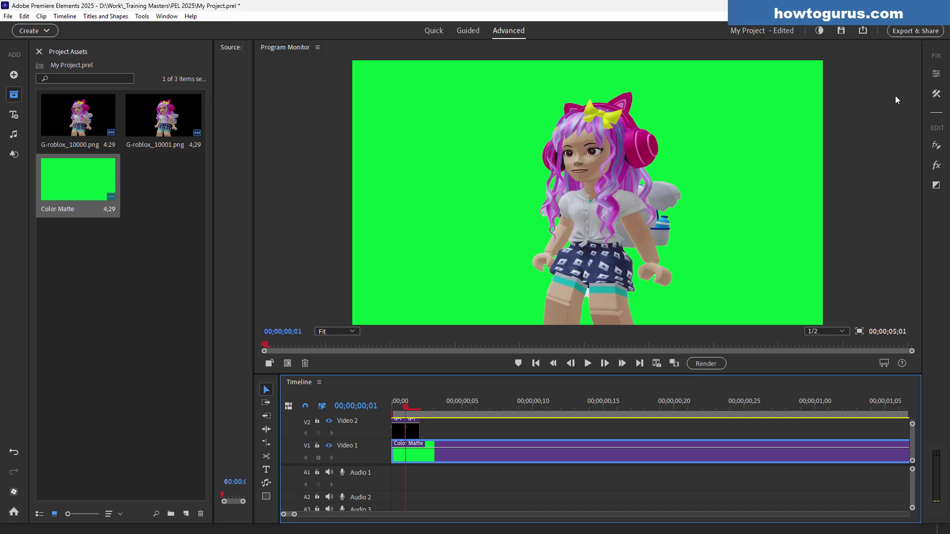
# Review the H.264 computer export settings with the High Quality 1080p HD preset, and leave without exporting
pyautogui.click(902, 30)
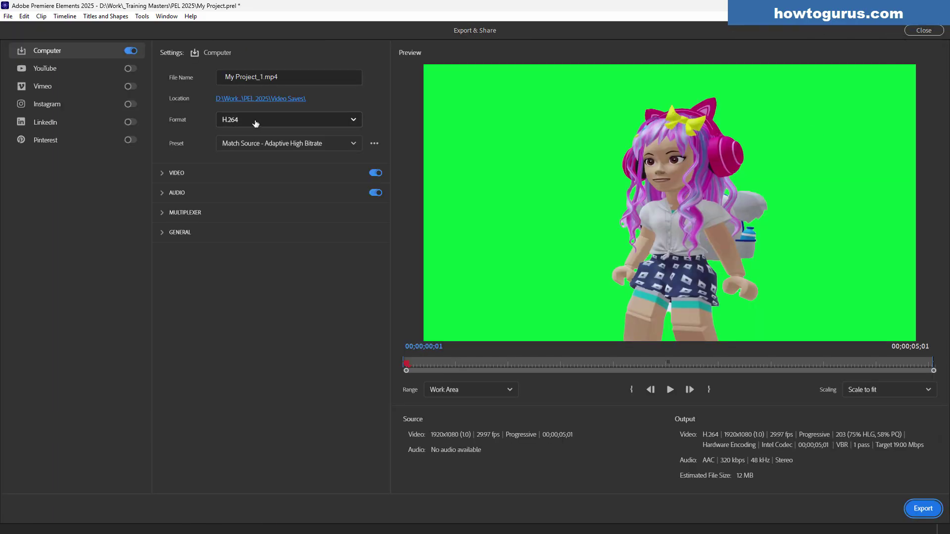
pyautogui.click(299, 170)
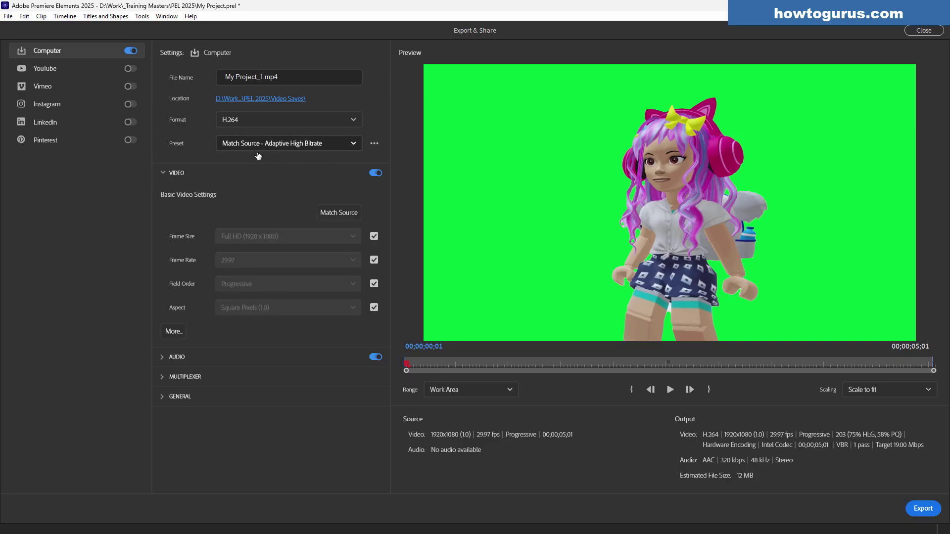
pyautogui.click(334, 144)
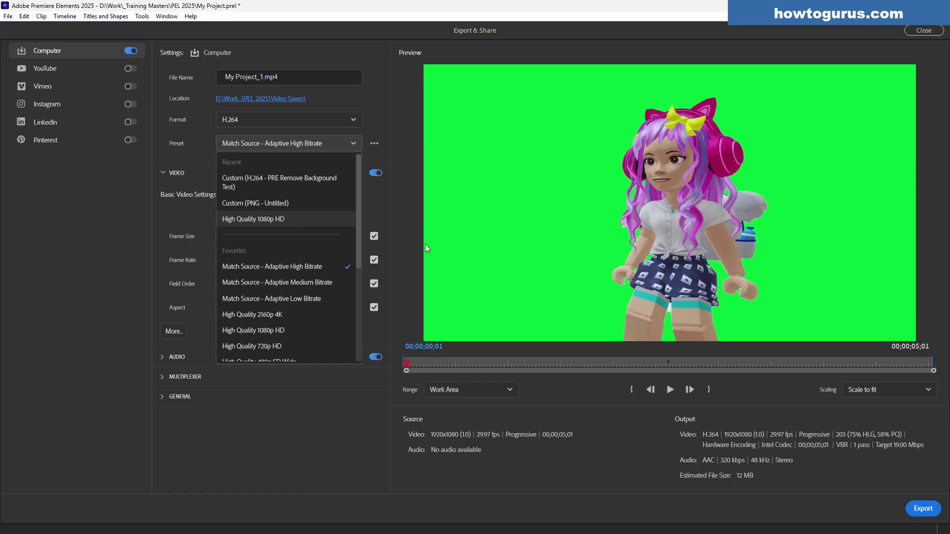
pyautogui.click(318, 223)
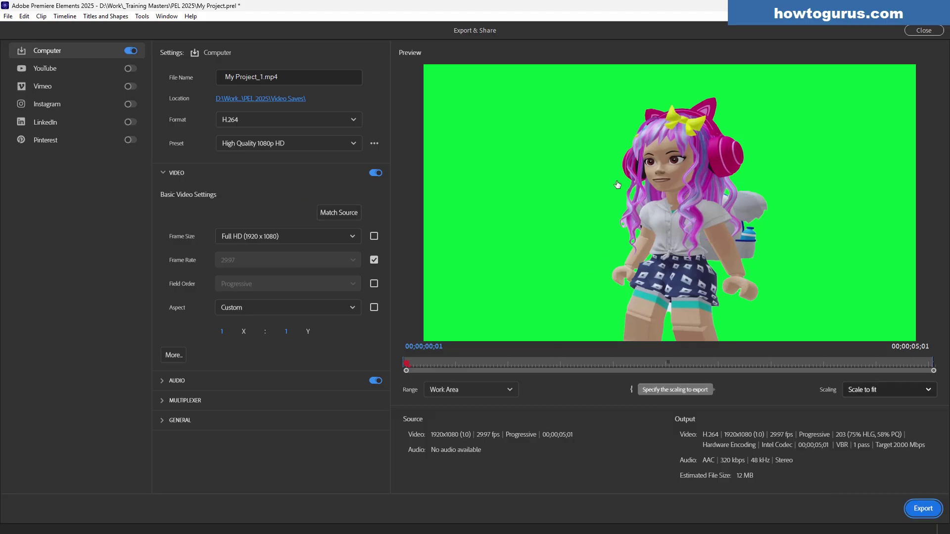
pyautogui.click(924, 31)
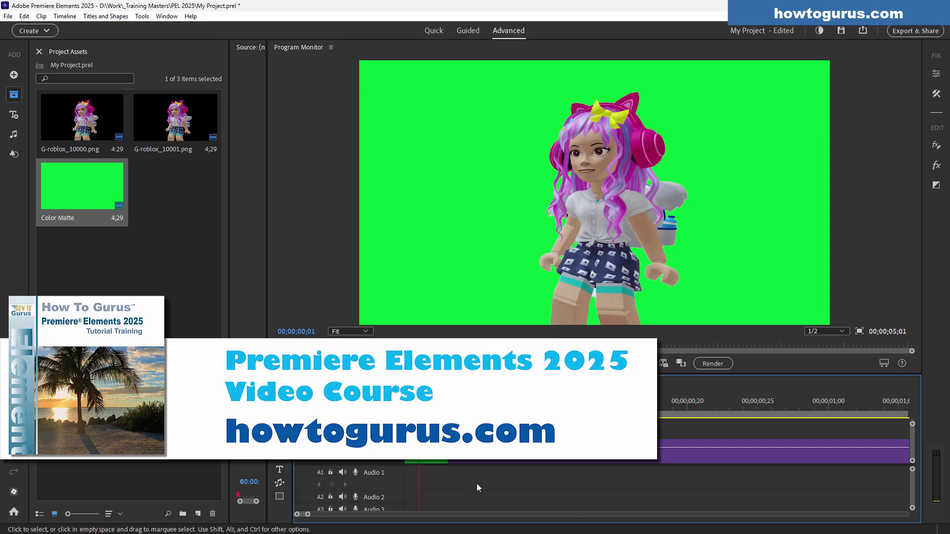
# Start switching to Quick view, but choose to stay in Advanced view
pyautogui.click(434, 32)
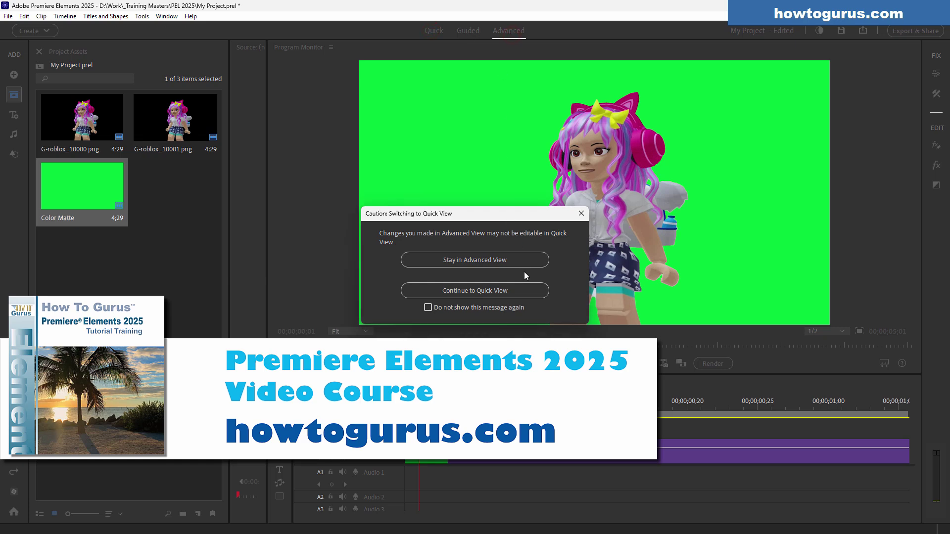
pyautogui.click(503, 262)
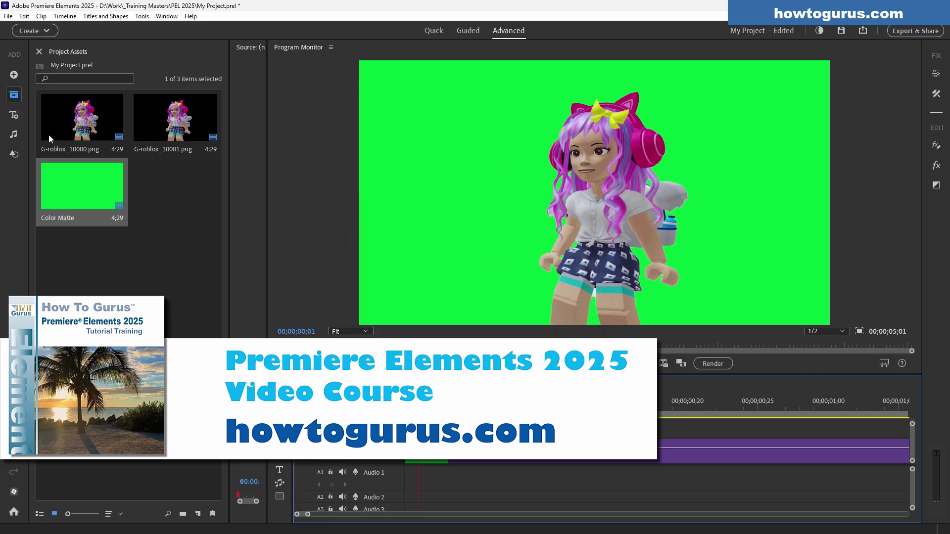